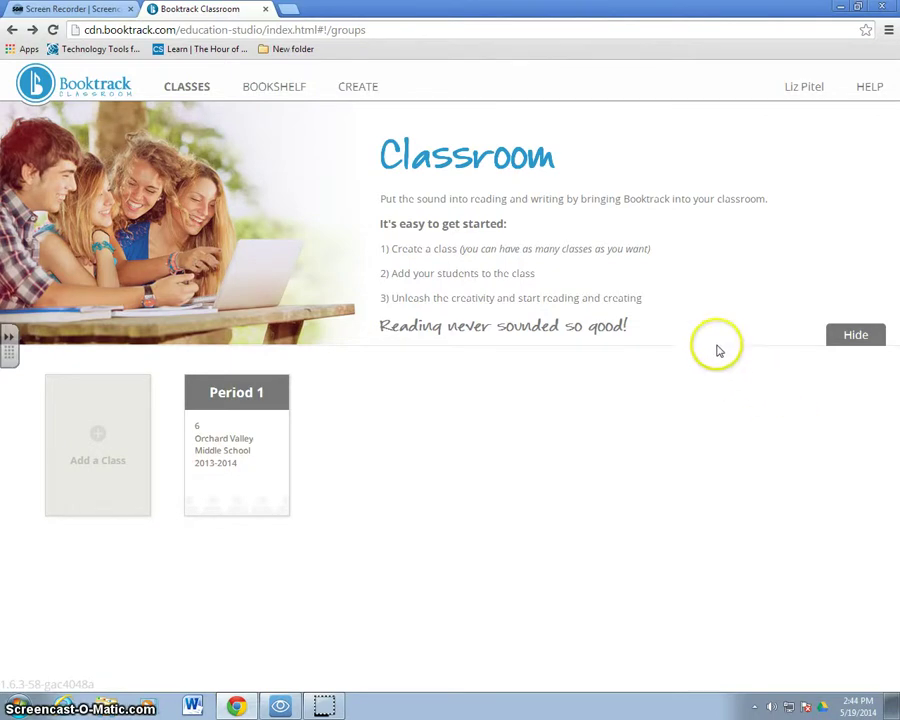
- Create a new booktrack with "copy and paste into here." and the pasted repeated "text" filler as its chapter body, and save it
{"action": "left_click", "coordinate": [350, 93]}
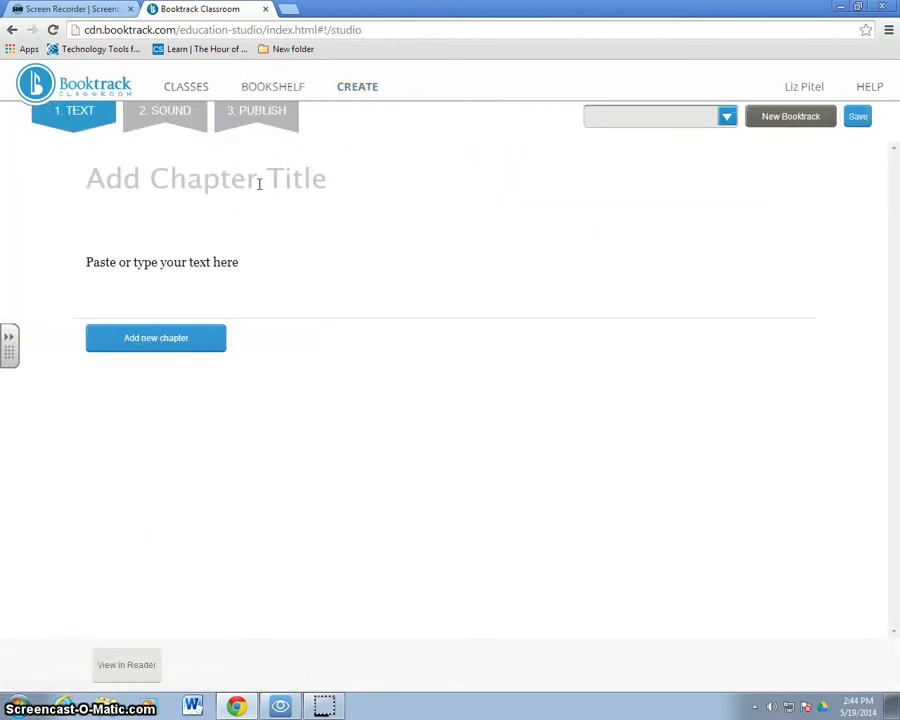
{"action": "left_click", "coordinate": [202, 276]}
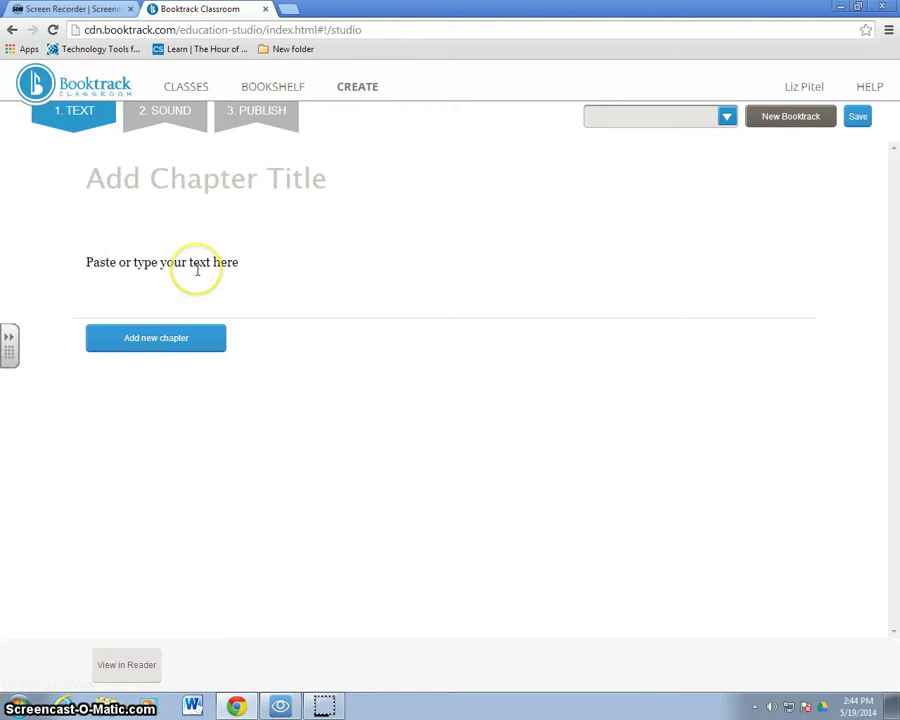
{"action": "left_click", "coordinate": [197, 268]}
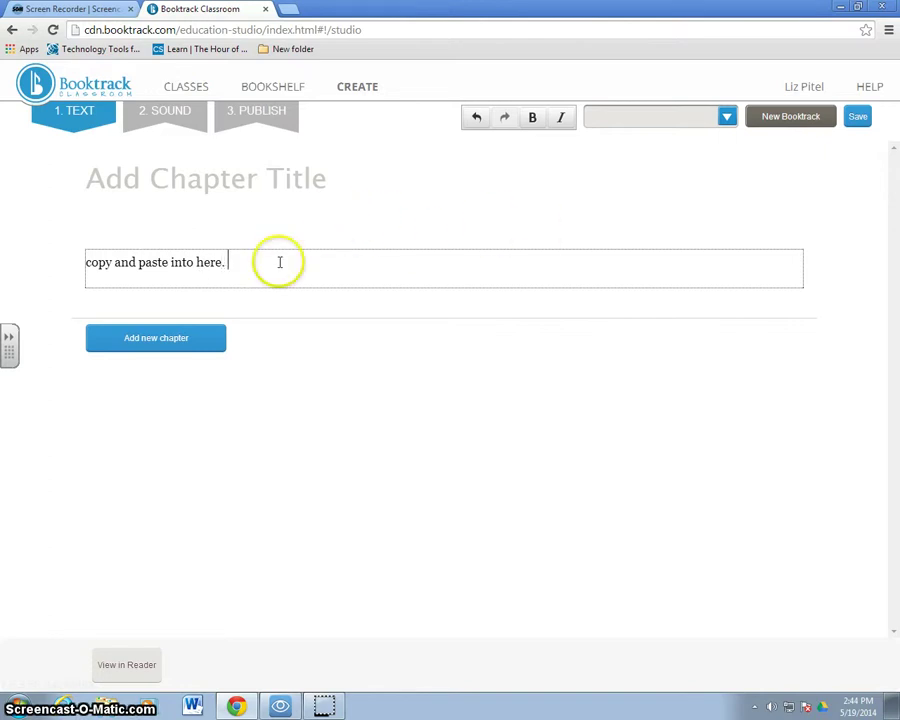
{"action": "key", "text": "ctrl+v"}
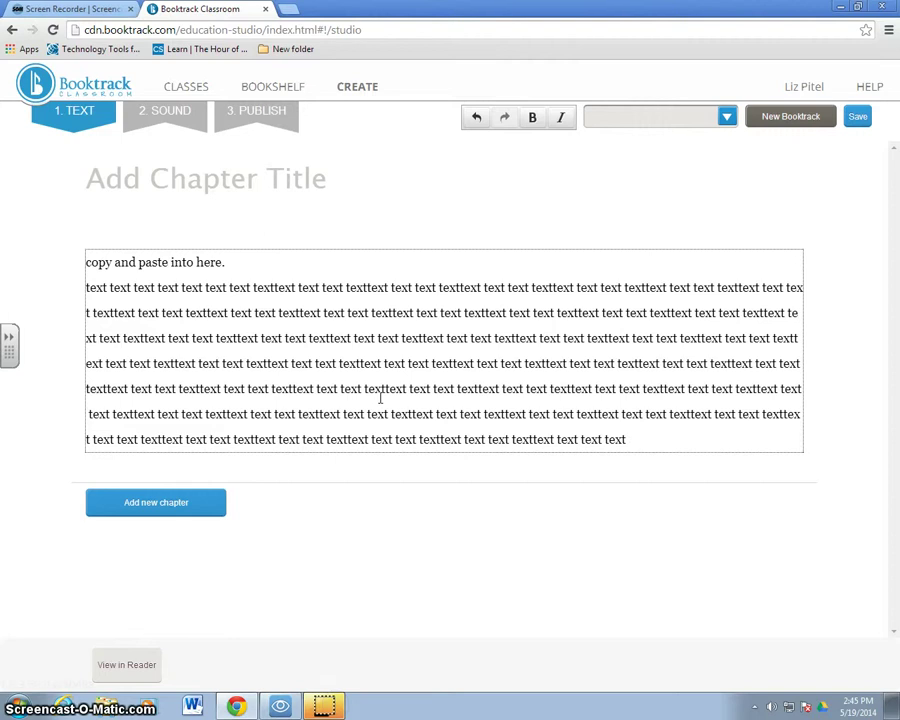
{"action": "left_click", "coordinate": [390, 396]}
{"action": "left_click", "coordinate": [418, 375]}
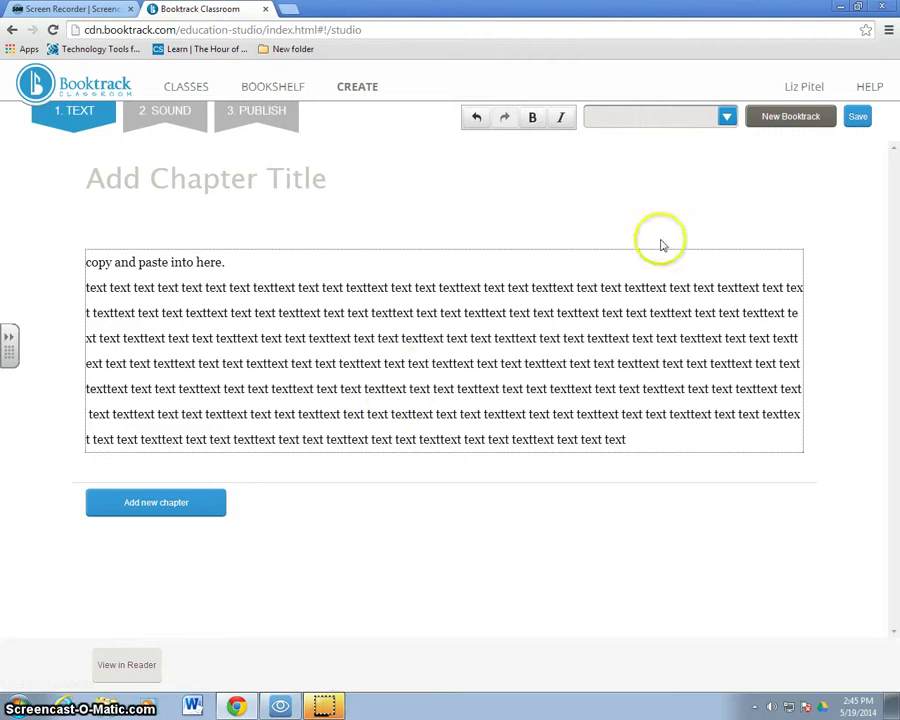
{"action": "left_click", "coordinate": [858, 116]}
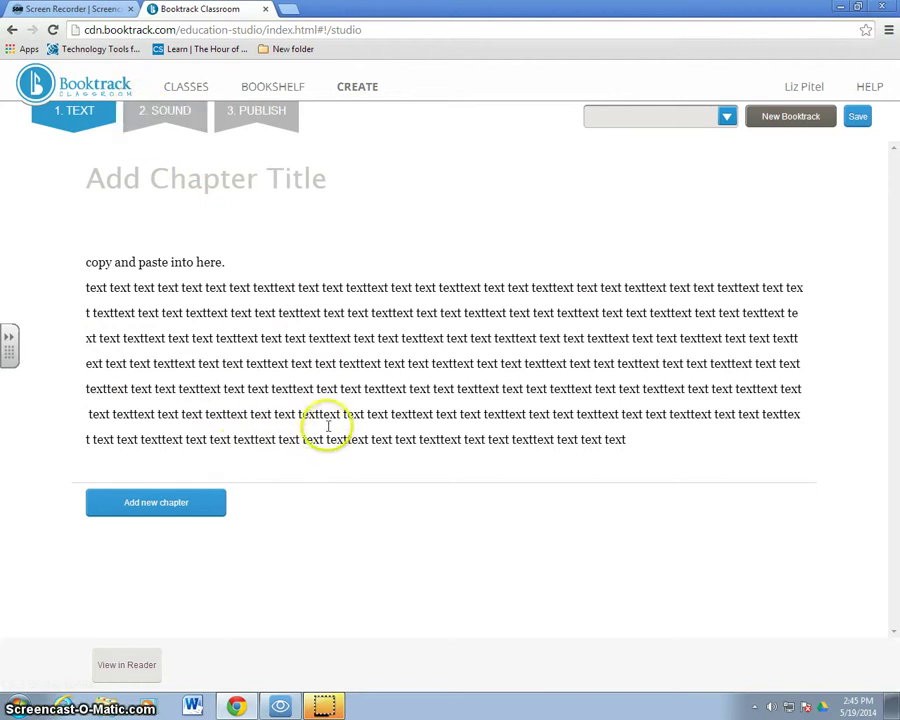
- Go to the sound stage and select the opening stretch of the filler line to apply a sound to it
{"action": "left_click", "coordinate": [164, 120]}
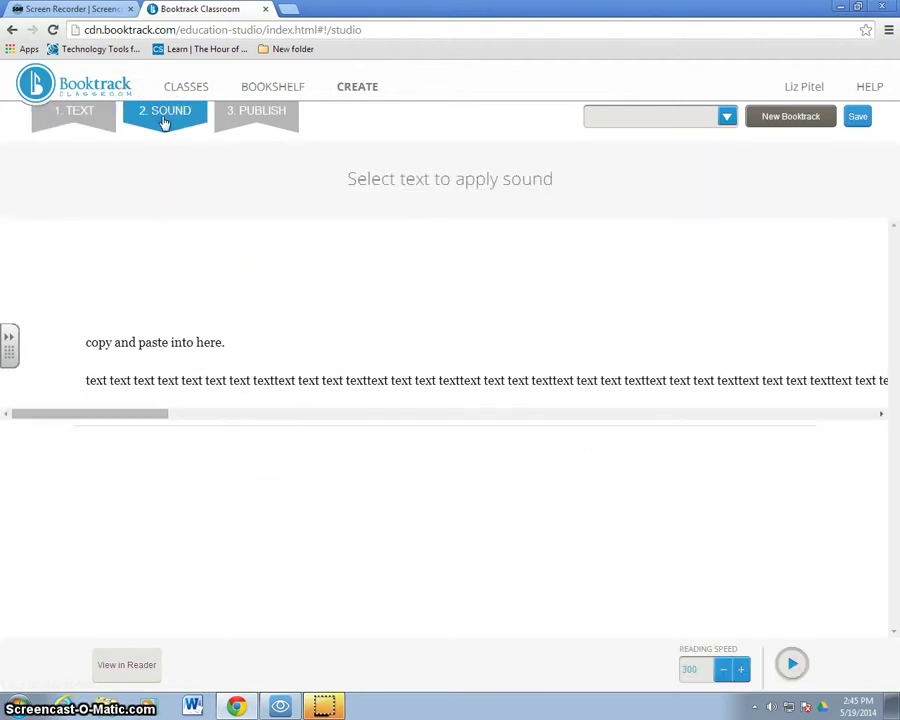
{"action": "left_click", "coordinate": [85, 379]}
{"action": "left_click_drag", "start_coordinate": [84, 379], "coordinate": [331, 367]}
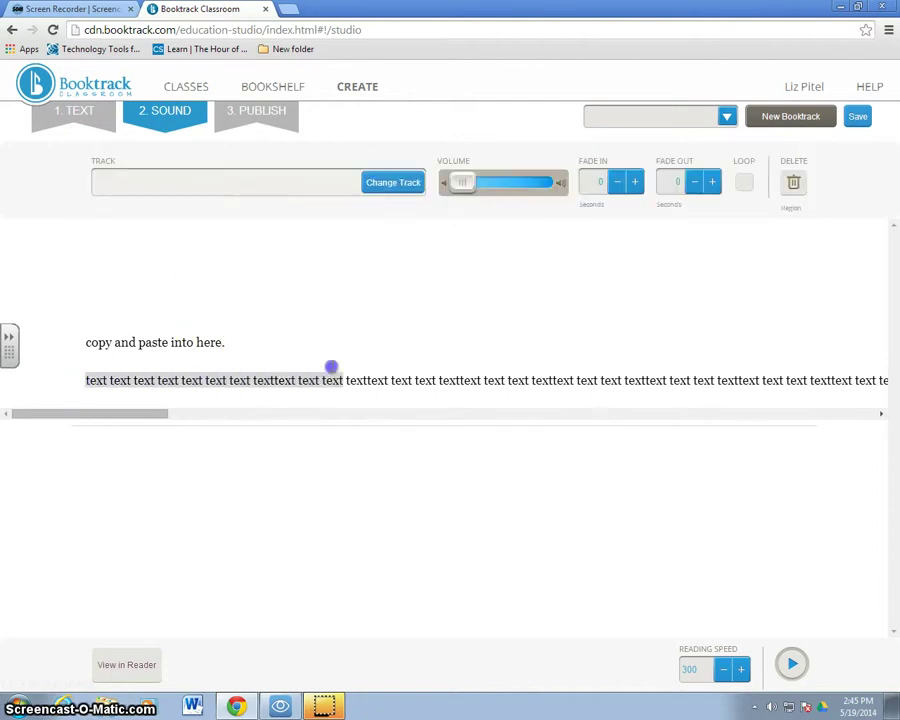
{"action": "left_click_drag", "start_coordinate": [386, 376], "coordinate": [386, 376]}
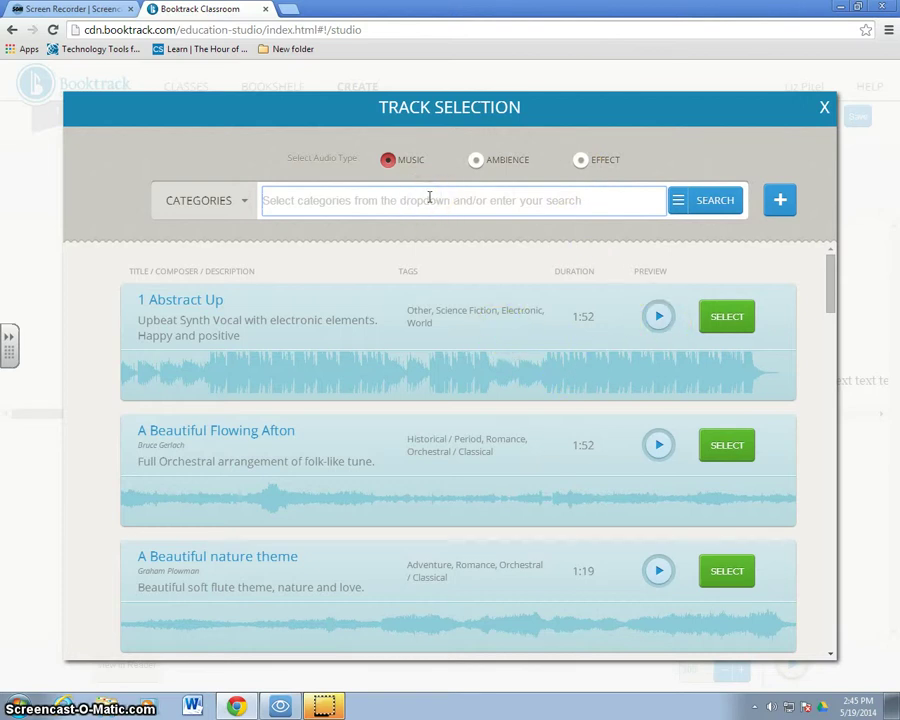
- Search the track library for "laughter" and compare the music, ambience and effect results, previewing Light party people chatting and Concert Hall People Laugh
{"action": "left_click", "coordinate": [429, 197]}
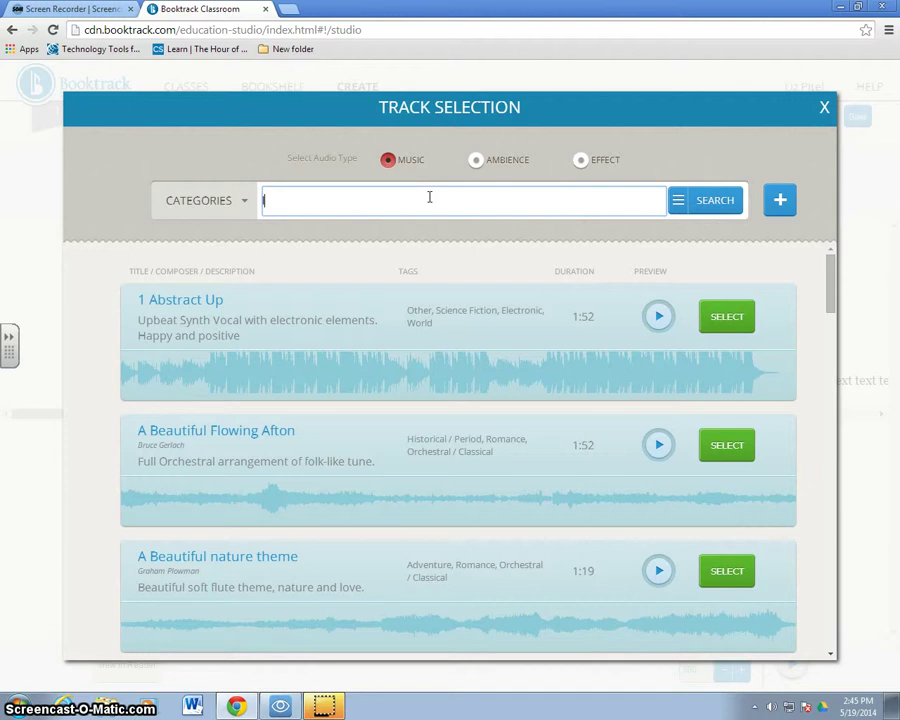
{"action": "key", "text": "Return"}
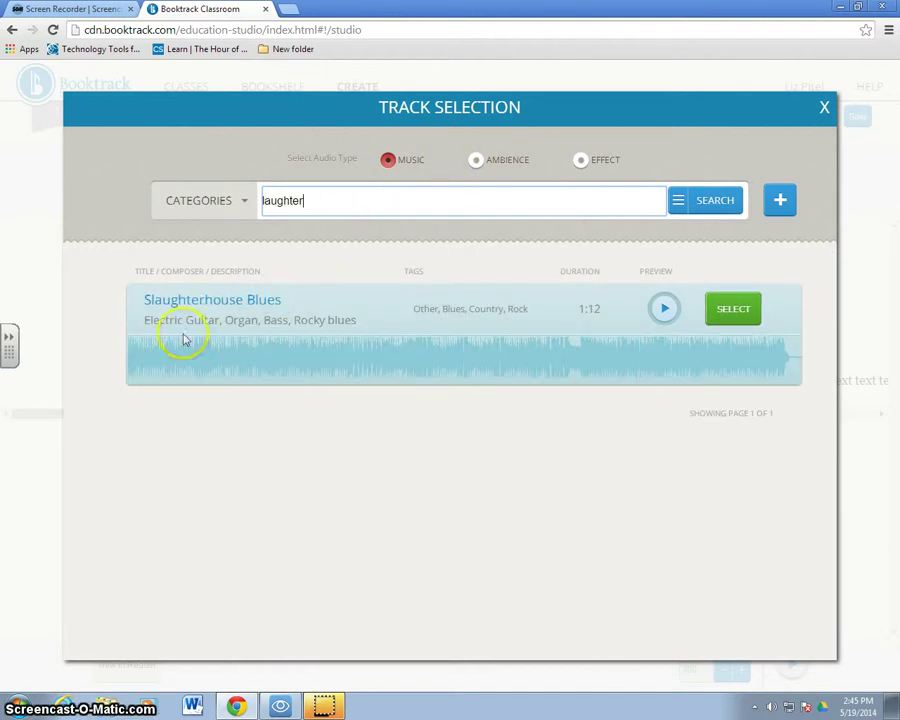
{"action": "left_click", "coordinate": [476, 160]}
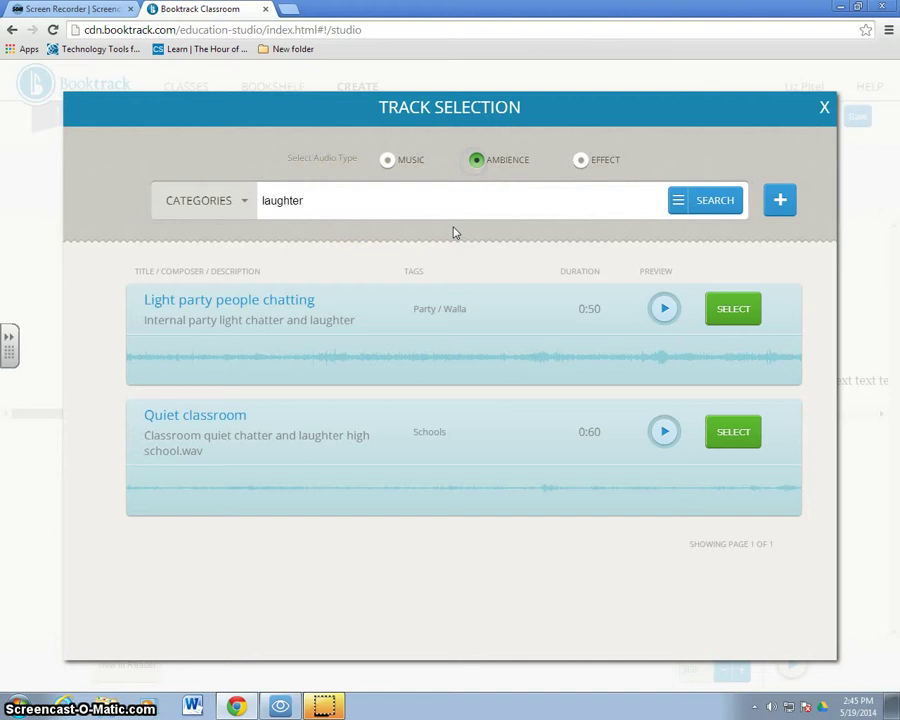
{"action": "left_click", "coordinate": [668, 313]}
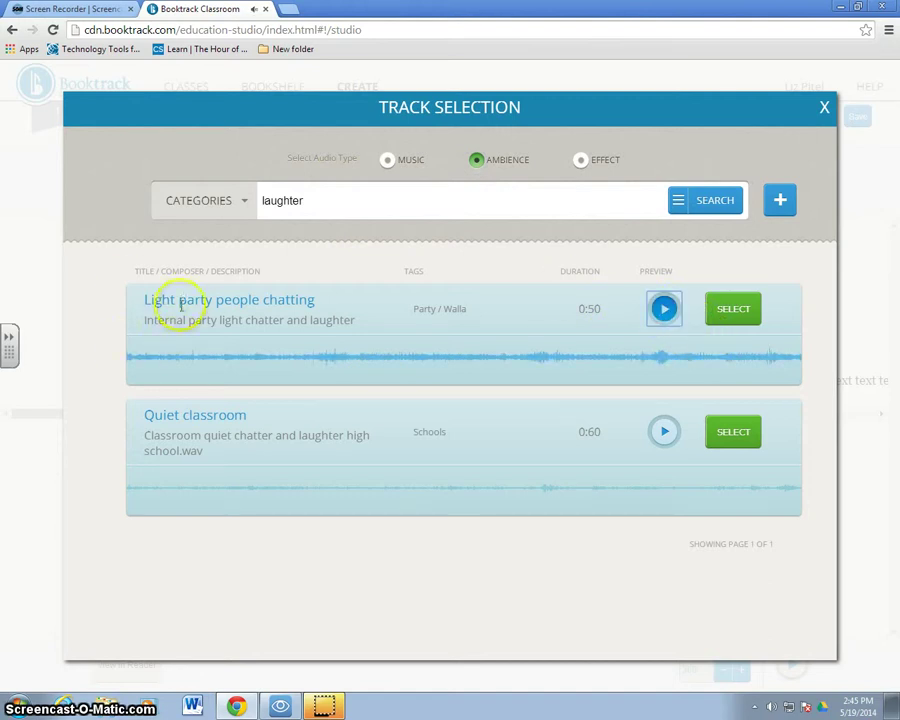
{"action": "right_click", "coordinate": [591, 168]}
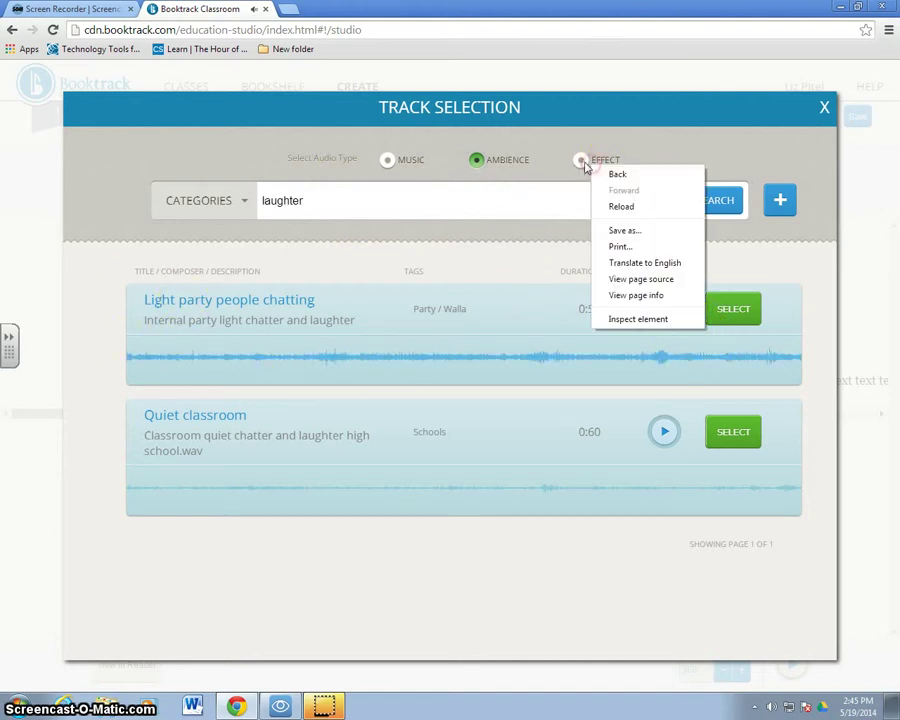
{"action": "left_click", "coordinate": [582, 160]}
{"action": "left_click", "coordinate": [659, 325]}
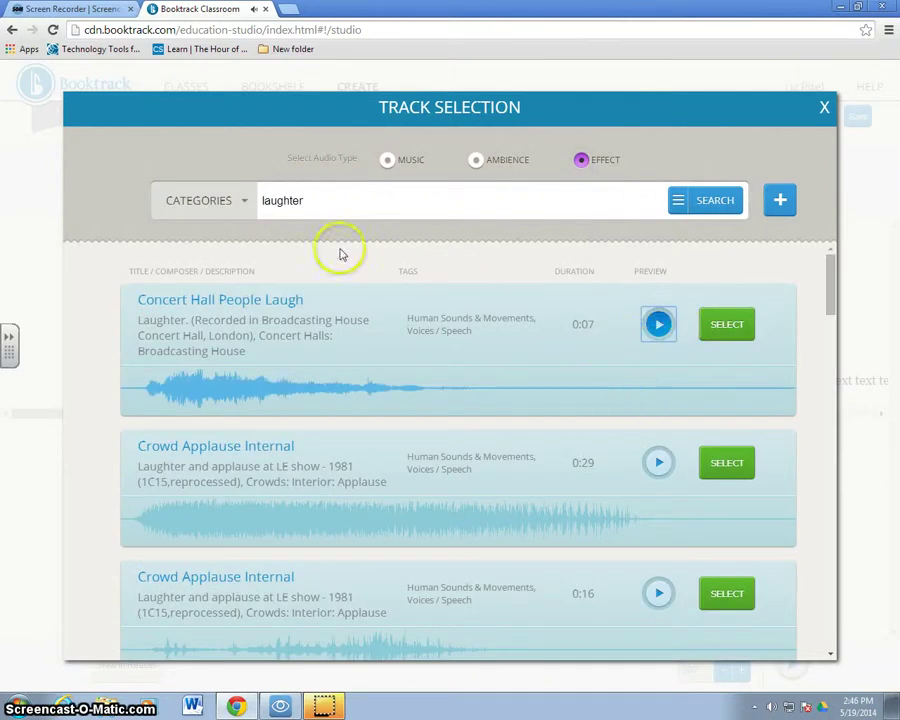
{"action": "scroll", "coordinate": [578, 393], "scroll_direction": "down", "scroll_amount": 4}
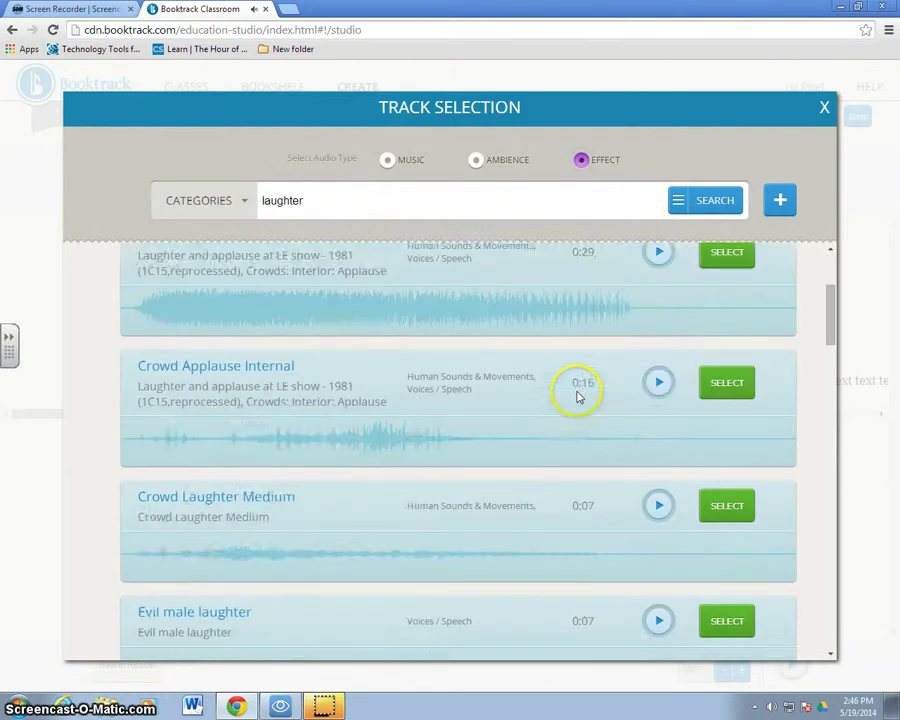
{"action": "left_click", "coordinate": [478, 163]}
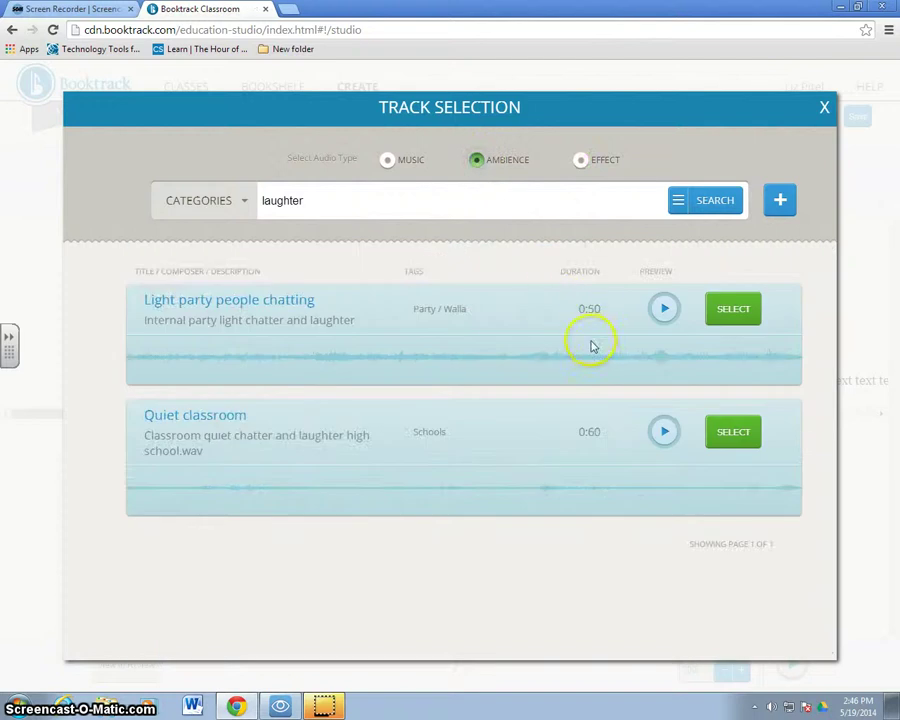
{"action": "left_click", "coordinate": [389, 163]}
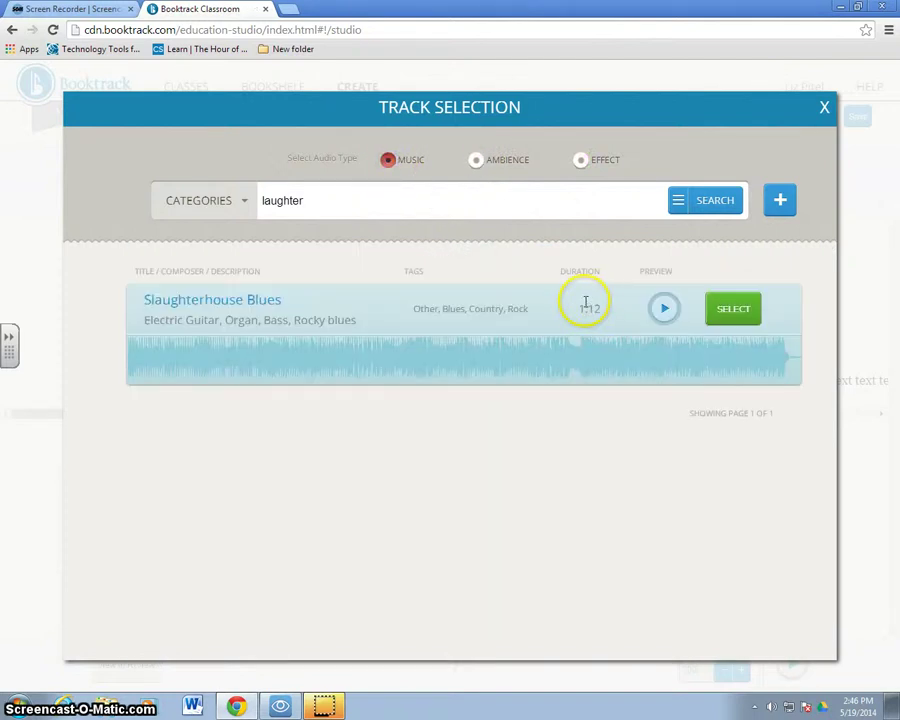
- Search the music tracks for "sunshine", preview LA Sunshine and apply it to the selected text
{"action": "left_click_drag", "start_coordinate": [336, 201], "coordinate": [117, 203]}
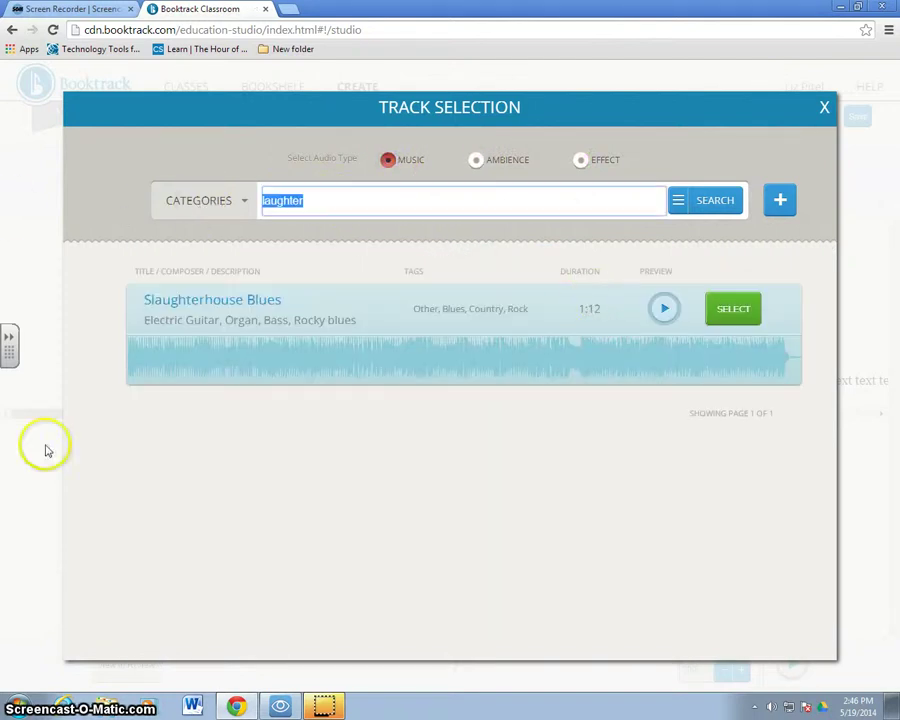
{"action": "type", "text": "sunshine"}
{"action": "key", "text": "Return"}
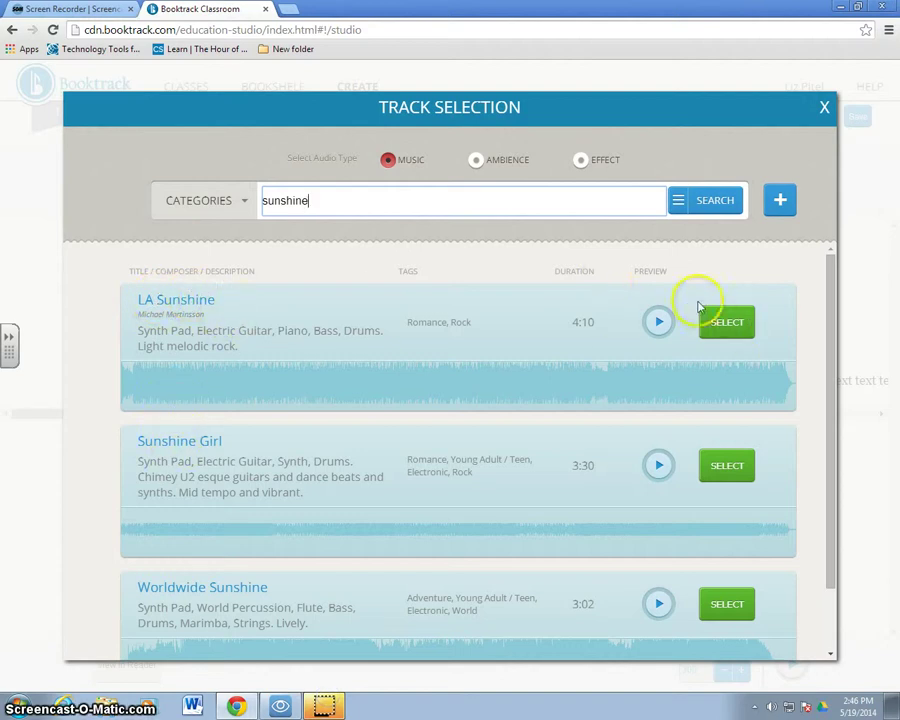
{"action": "left_click", "coordinate": [665, 324]}
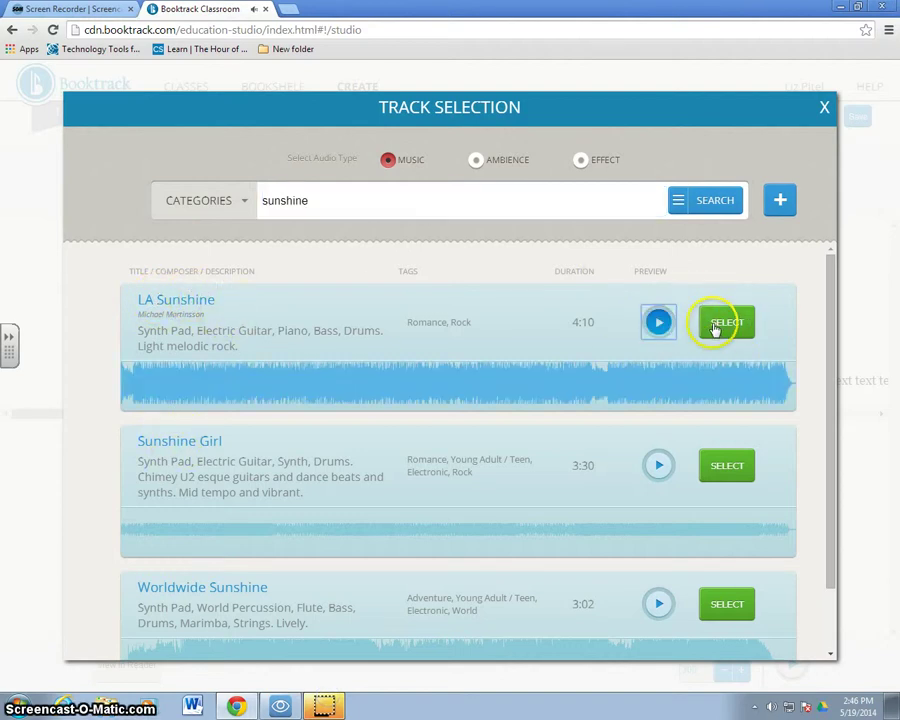
{"action": "left_click", "coordinate": [658, 321]}
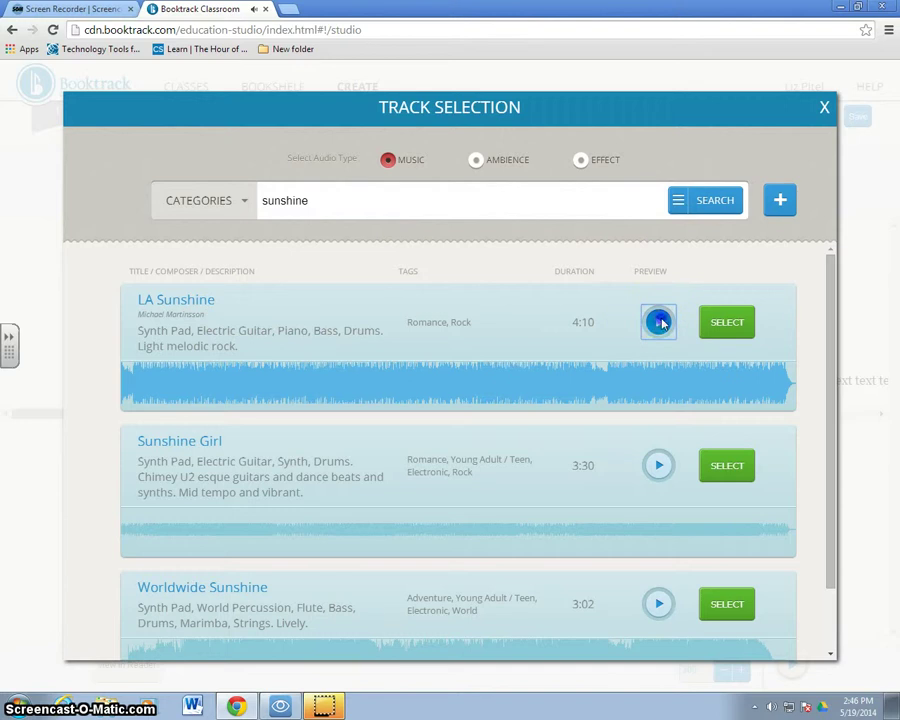
{"action": "left_click", "coordinate": [724, 326]}
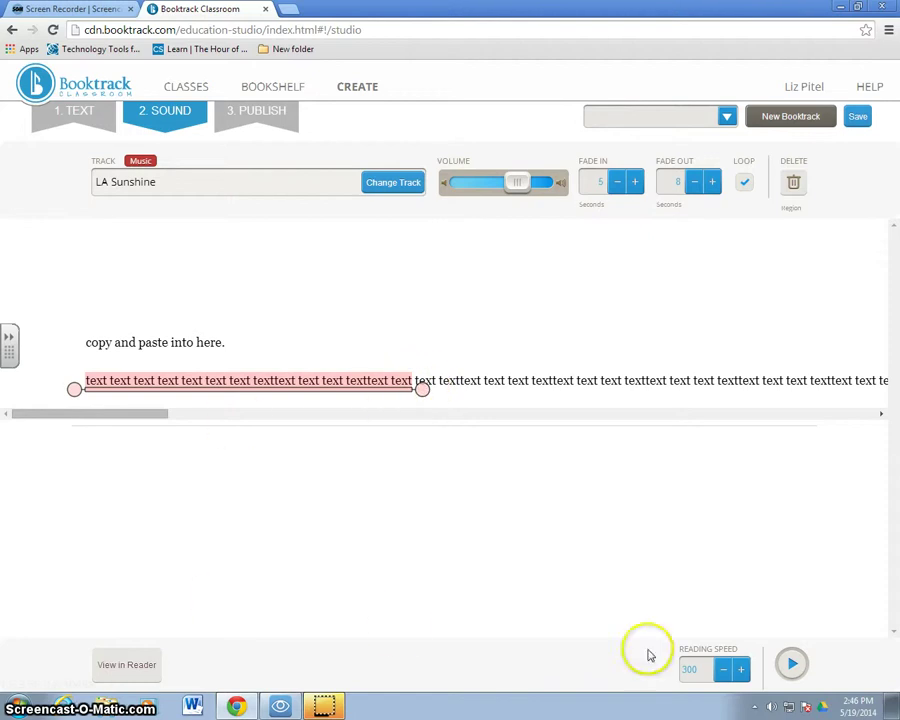
- Play back the soundtracked text, and adjust the LA Sunshine region to start at the line's fifth word and end much further along
{"action": "left_click", "coordinate": [790, 665]}
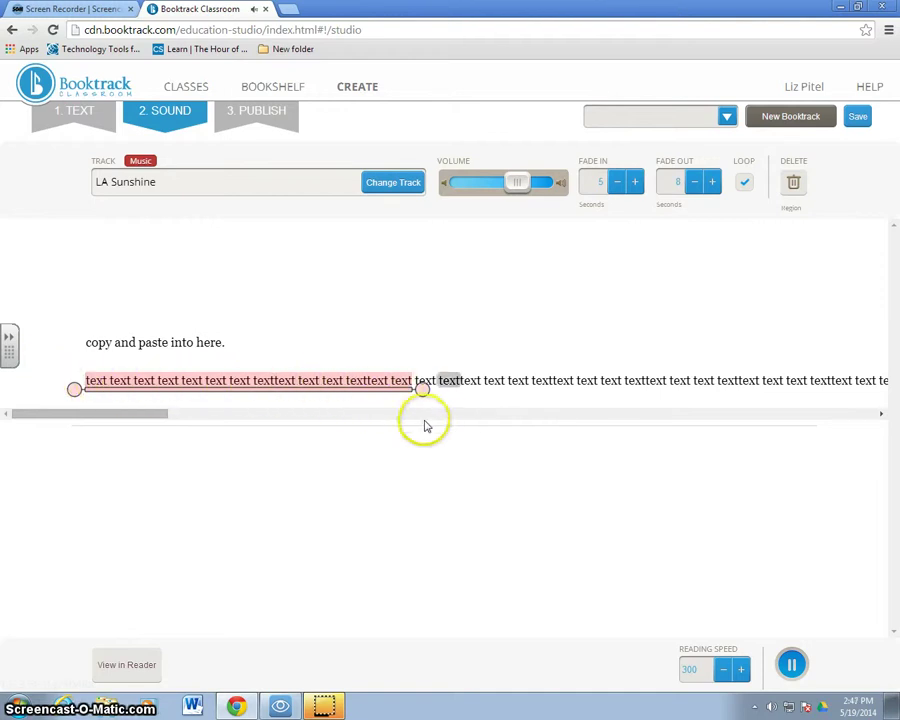
{"action": "left_click", "coordinate": [791, 664]}
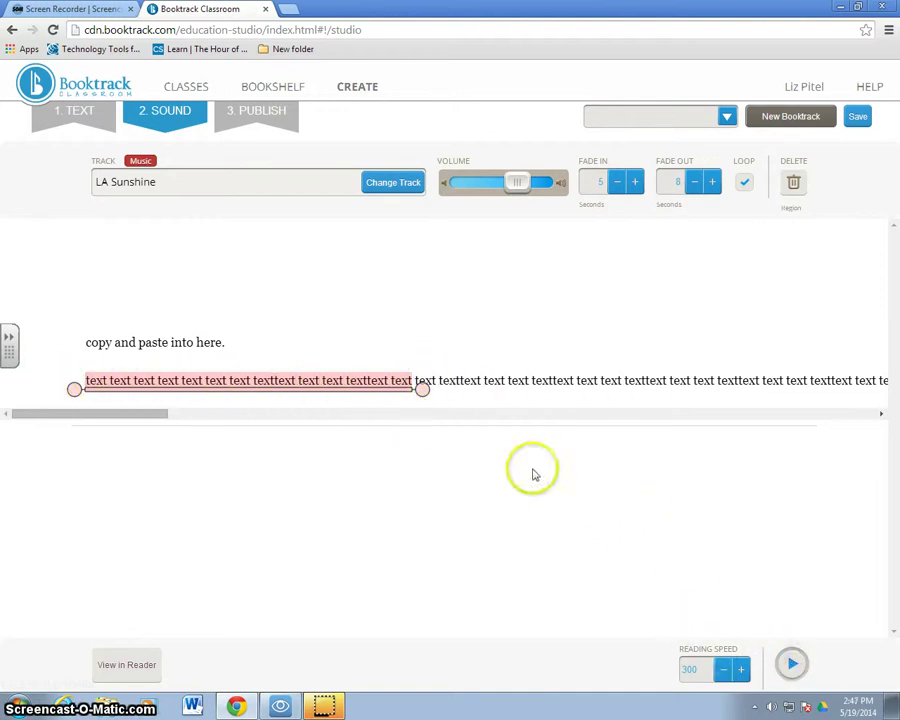
{"action": "left_click_drag", "start_coordinate": [422, 389], "coordinate": [720, 380]}
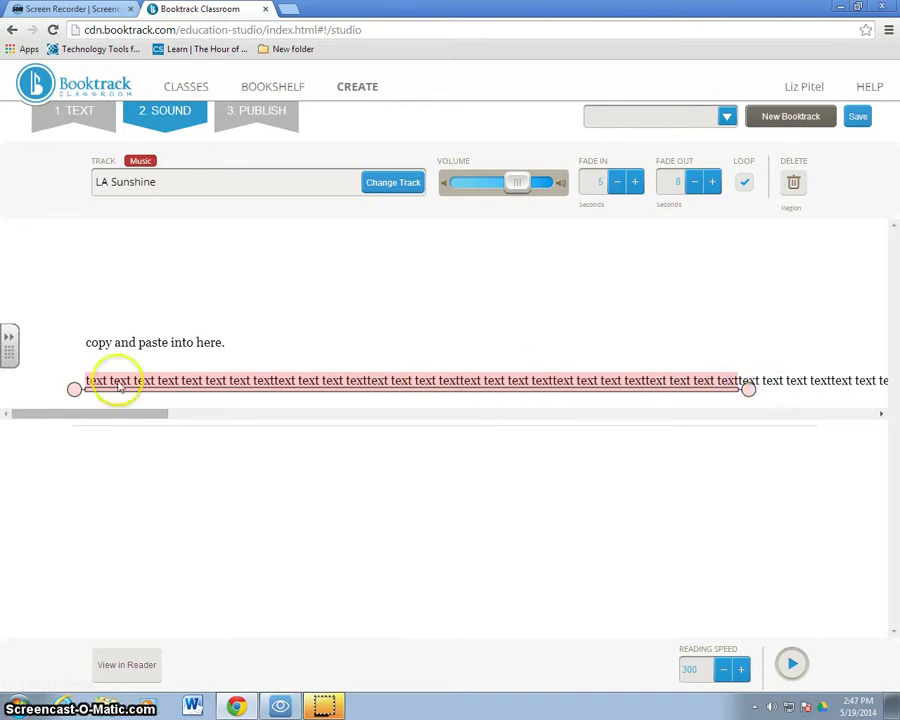
{"action": "left_click_drag", "start_coordinate": [76, 389], "coordinate": [170, 389]}
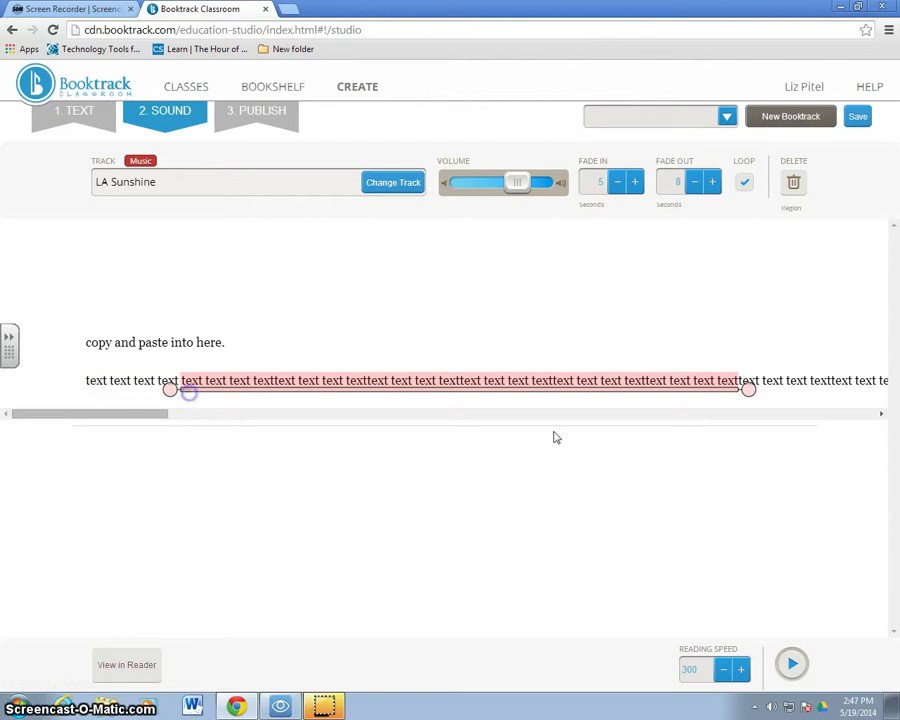
{"action": "left_click_drag", "start_coordinate": [752, 394], "coordinate": [774, 391]}
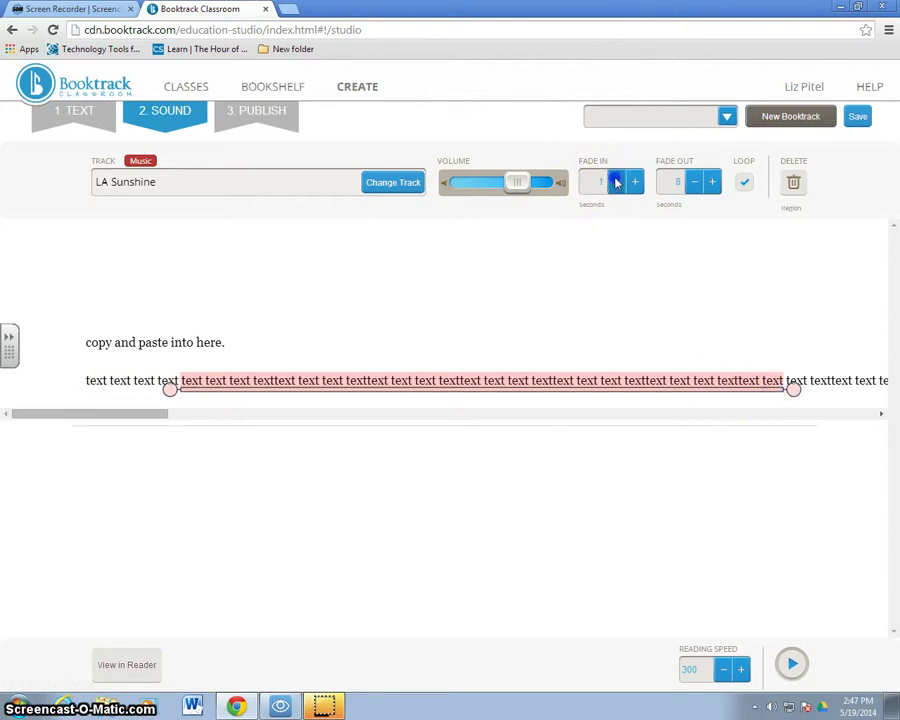
- Set the LA Sunshine region's fade in to 1 second and fade out to 10 seconds, and lower its volume to about half
{"action": "right_click", "coordinate": [692, 182]}
{"action": "left_click", "coordinate": [708, 179]}
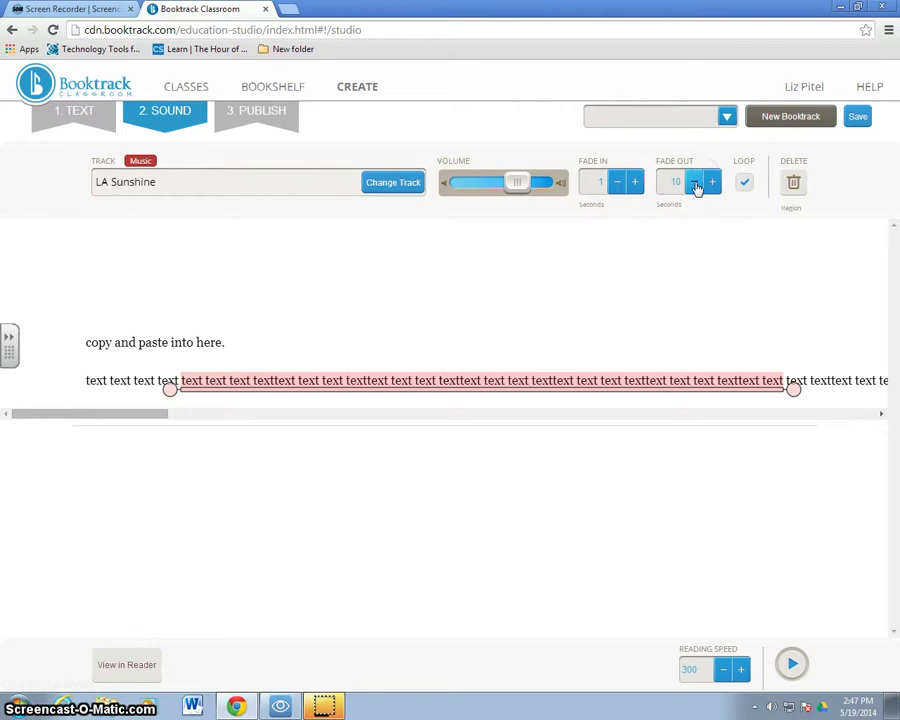
{"action": "left_click", "coordinate": [742, 186]}
{"action": "left_click", "coordinate": [556, 184]}
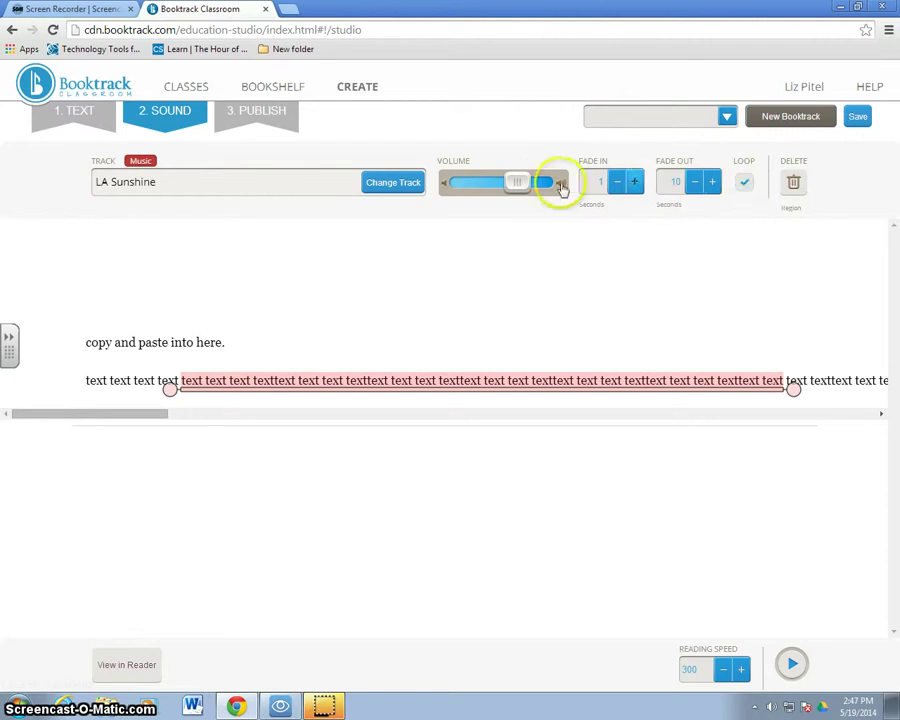
{"action": "left_click_drag", "start_coordinate": [517, 186], "coordinate": [524, 192]}
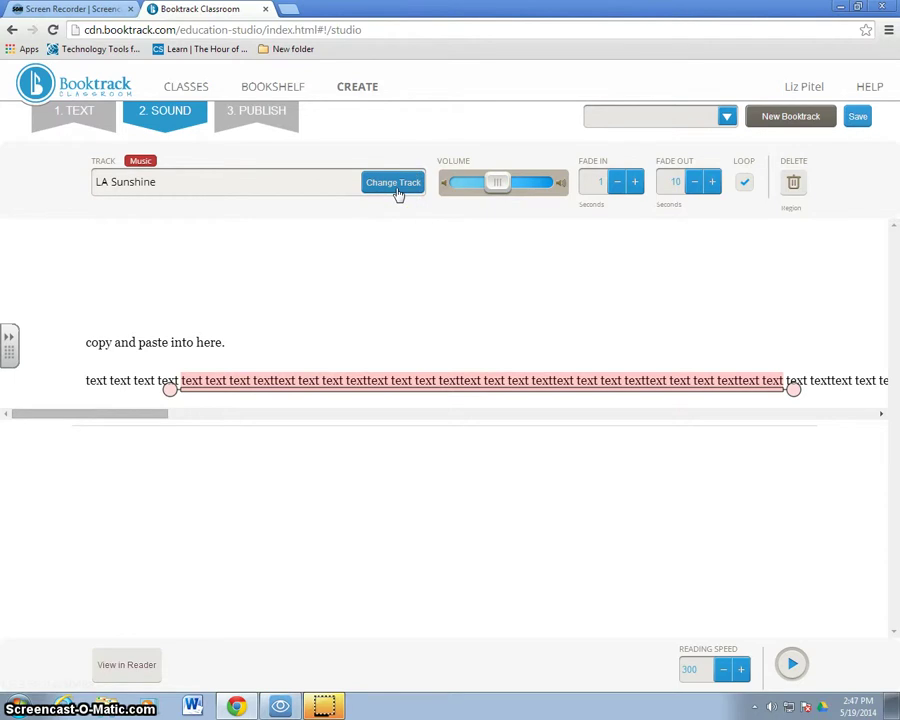
- Delete the LA Sunshine region and apply the music track A Beautiful Flowing Afton to a long stretch starting at the filler line's third word
{"action": "left_click", "coordinate": [793, 186]}
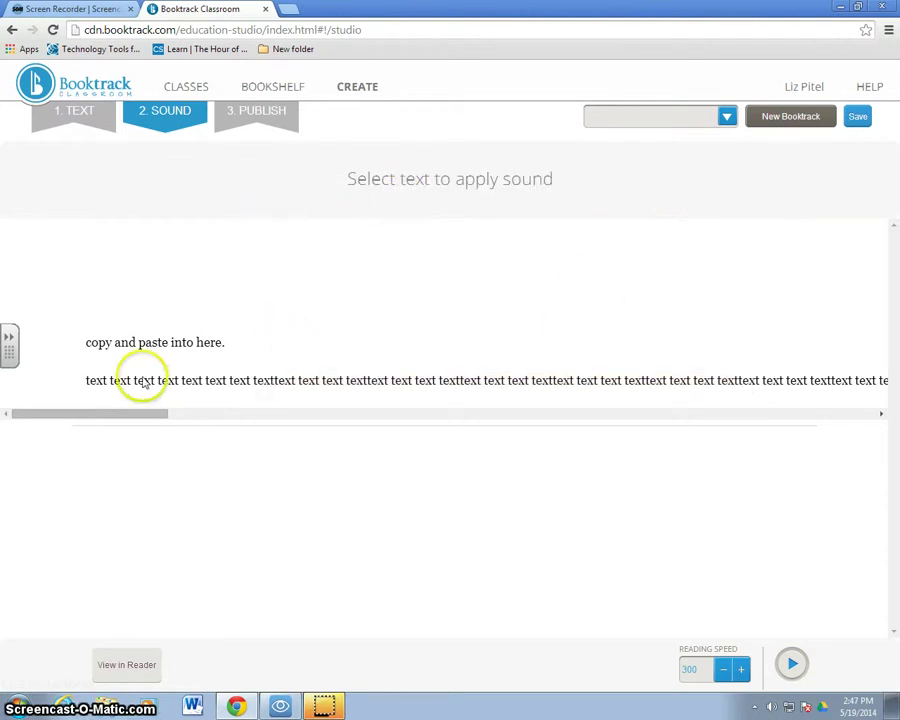
{"action": "left_click_drag", "start_coordinate": [156, 378], "coordinate": [652, 380]}
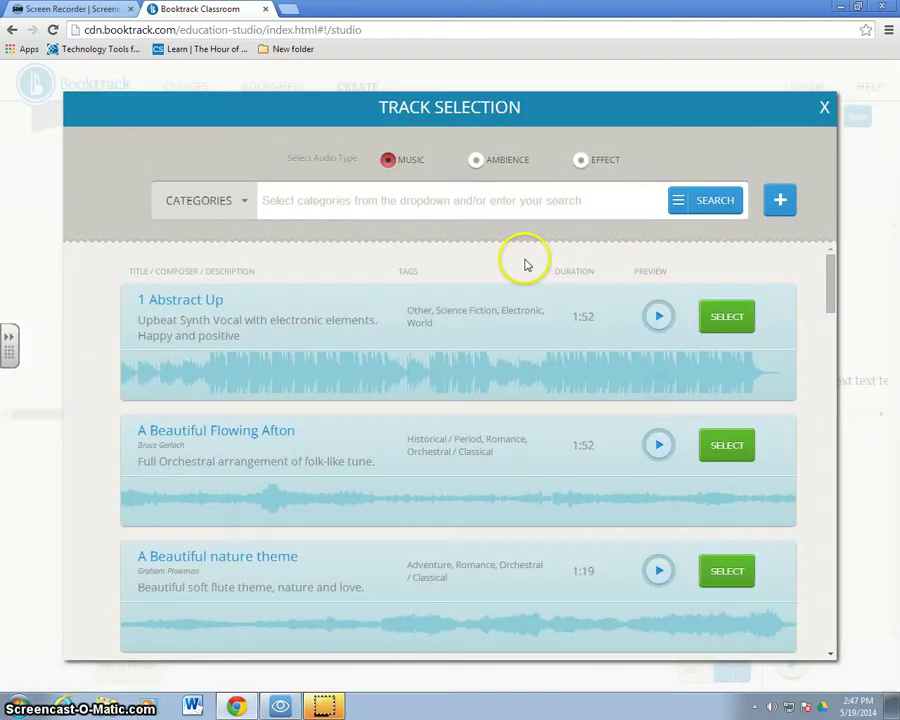
{"action": "left_click", "coordinate": [731, 446]}
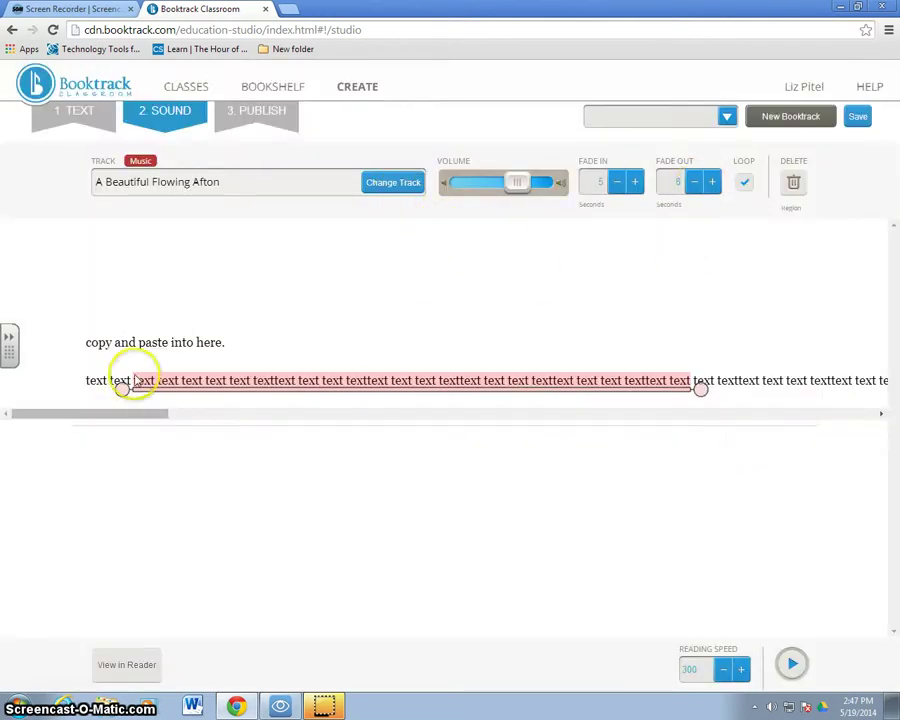
- Search the music tracks for "sunshine" and layer Sunshine Girl over the filler line from its third word, ending before the Afton region does
{"action": "left_click", "coordinate": [615, 391]}
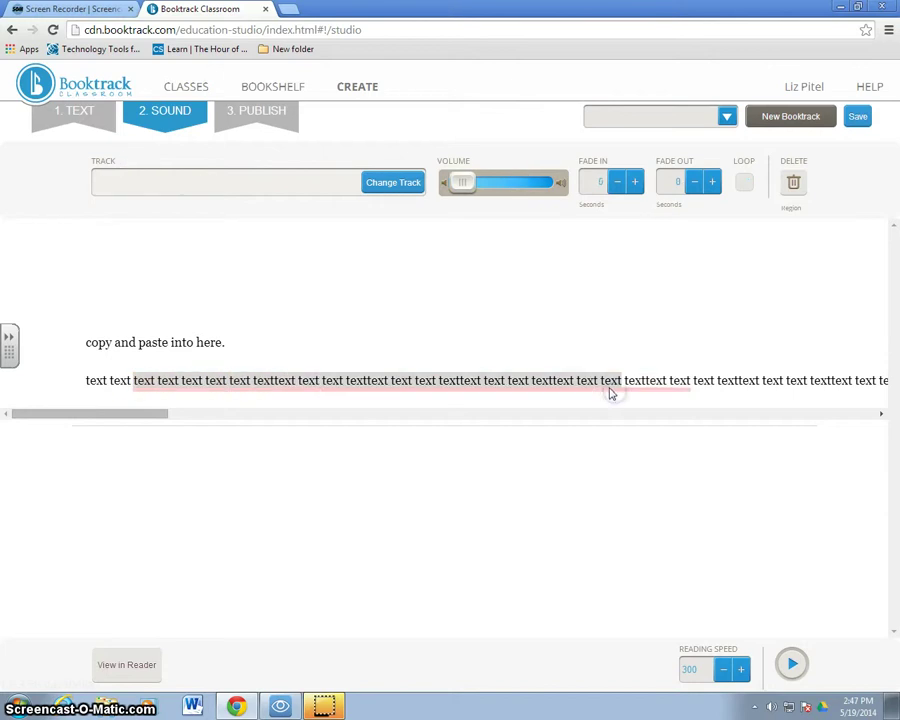
{"action": "left_click", "coordinate": [502, 378]}
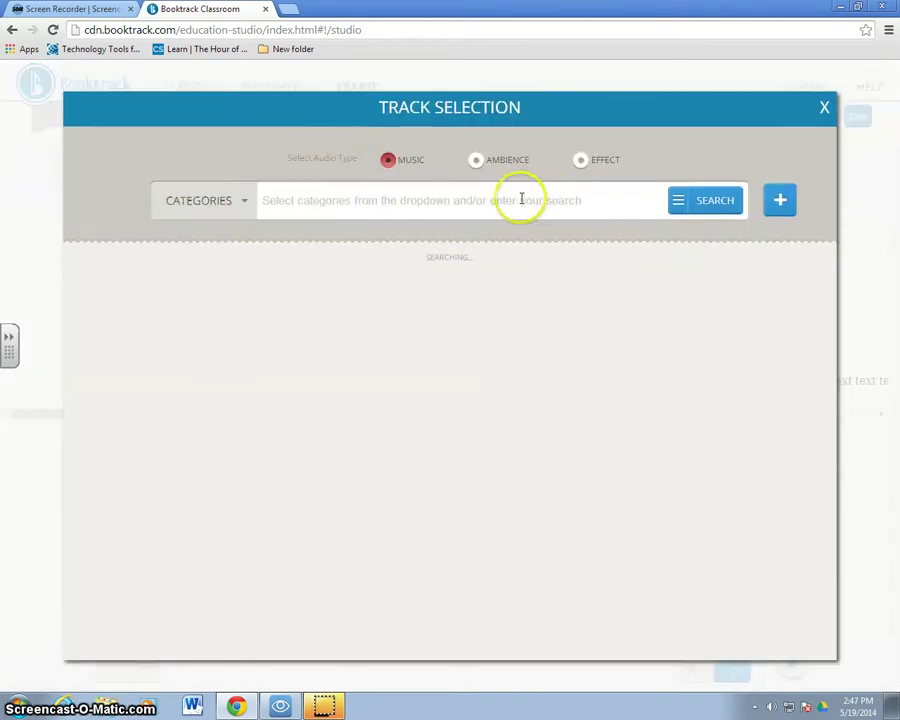
{"action": "left_click", "coordinate": [488, 197]}
{"action": "type", "text": "sunshine"}
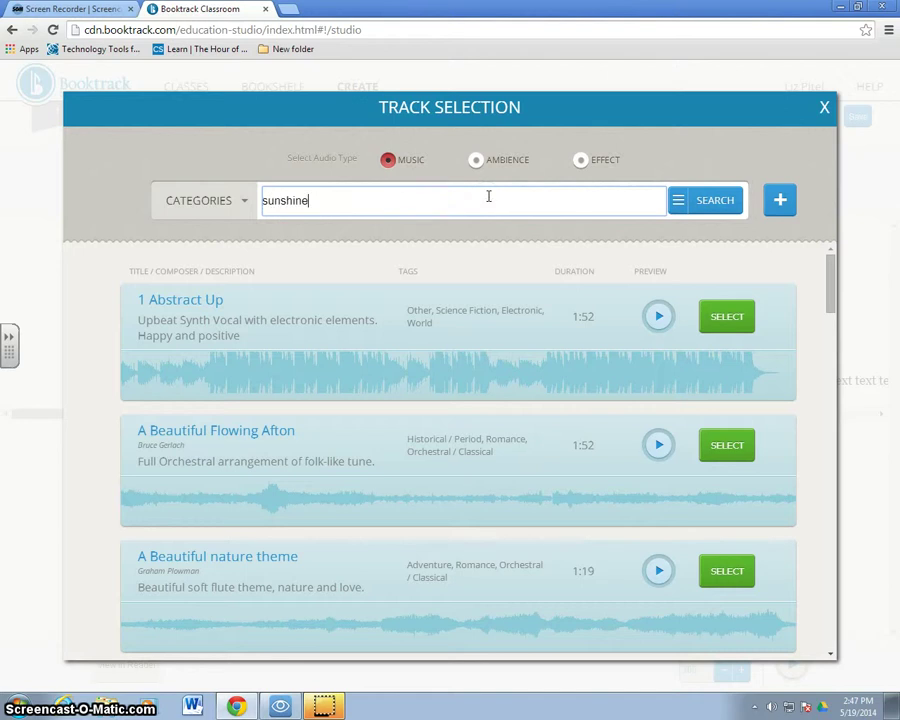
{"action": "key", "text": "Return"}
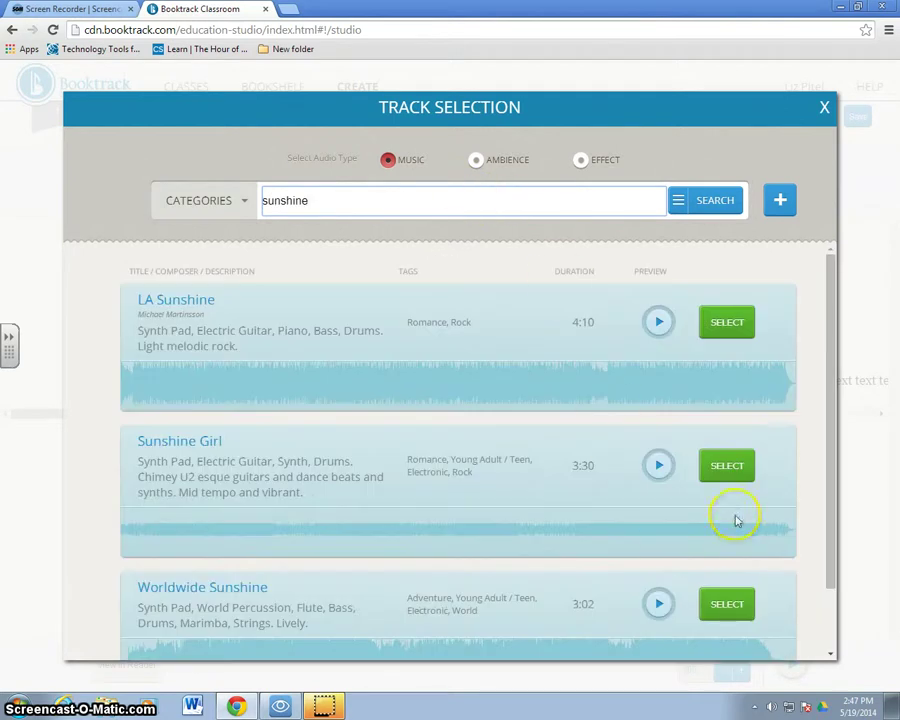
{"action": "left_click", "coordinate": [727, 467]}
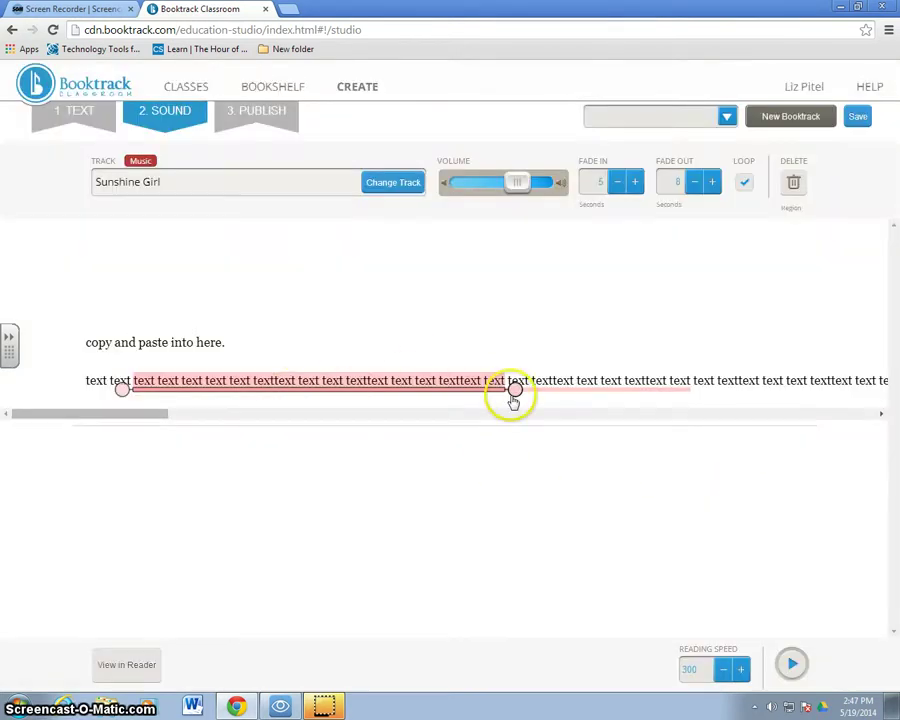
- Apply the music track 1 Abstract Up to a shorter passage in the middle of the A Beautiful Flowing Afton region
{"action": "left_click", "coordinate": [494, 396]}
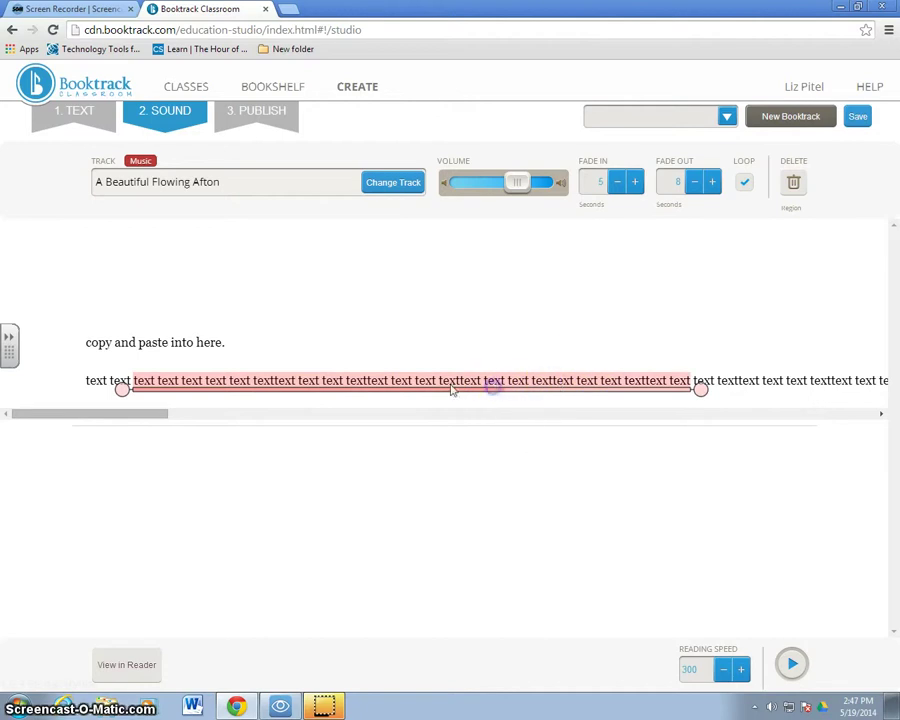
{"action": "left_click_drag", "start_coordinate": [321, 381], "coordinate": [518, 378]}
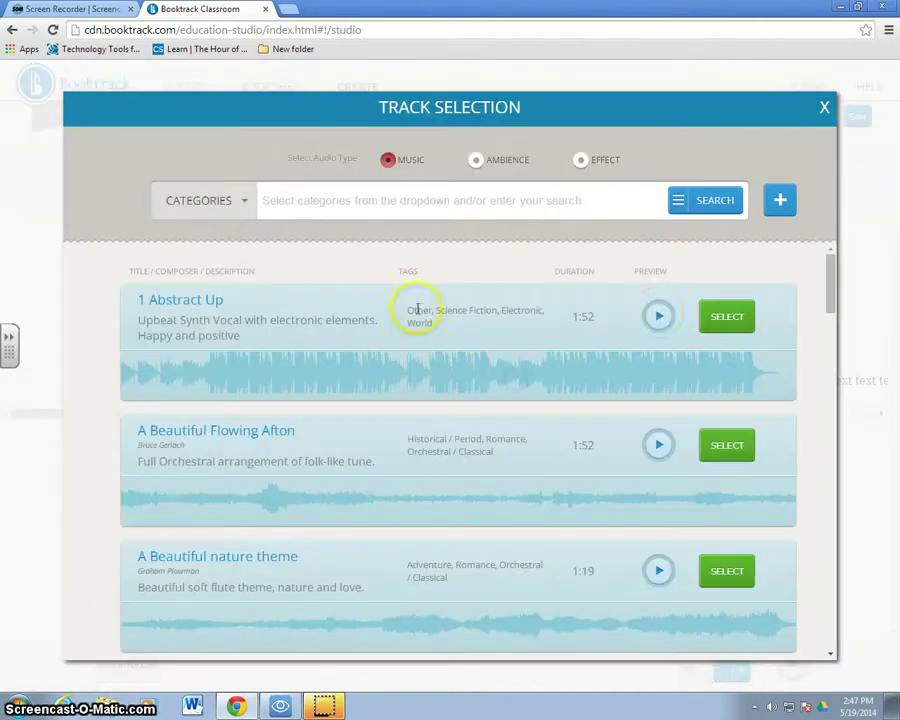
{"action": "left_click", "coordinate": [724, 320]}
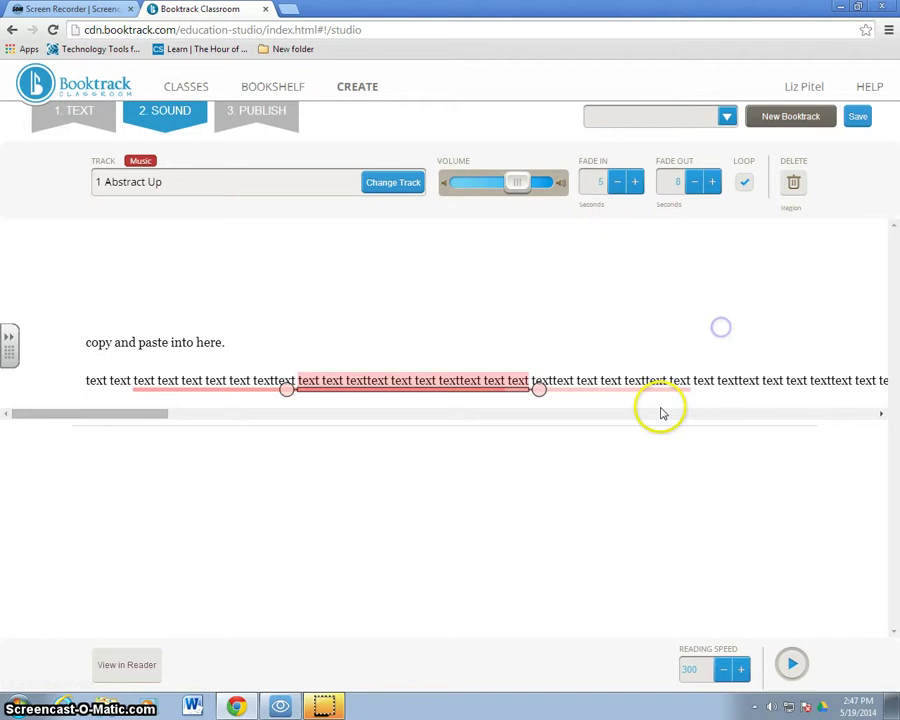
- Cycle through the overlapping music regions on the filler line and delete the Sunshine Girl region
{"action": "left_click", "coordinate": [504, 416]}
{"action": "left_click", "coordinate": [403, 383]}
{"action": "left_click", "coordinate": [403, 383]}
{"action": "left_click", "coordinate": [412, 378]}
{"action": "left_click", "coordinate": [497, 380]}
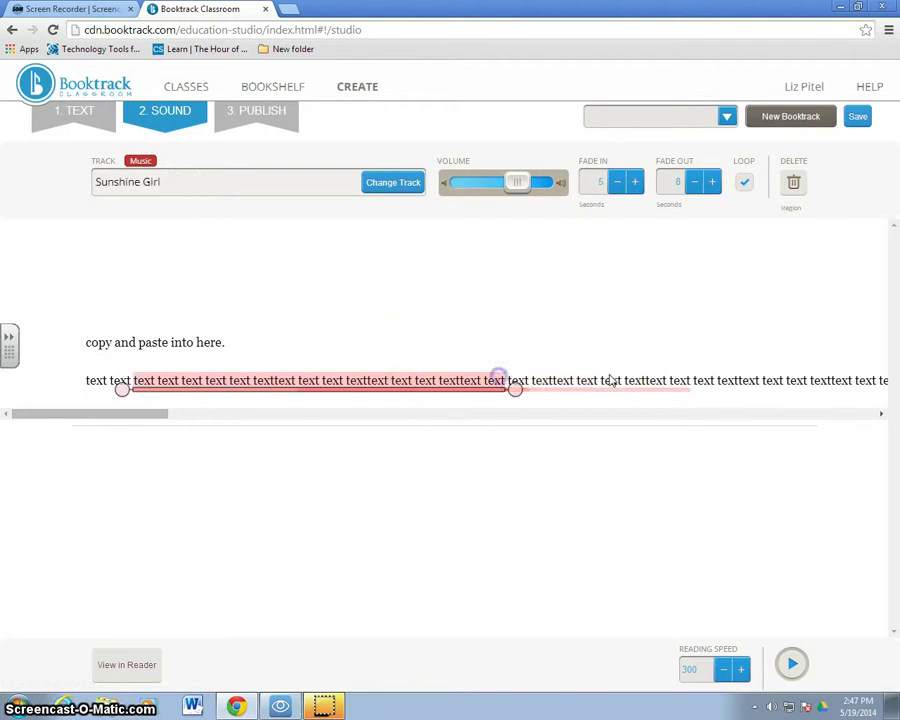
{"action": "left_click", "coordinate": [614, 378]}
{"action": "left_click", "coordinate": [272, 386]}
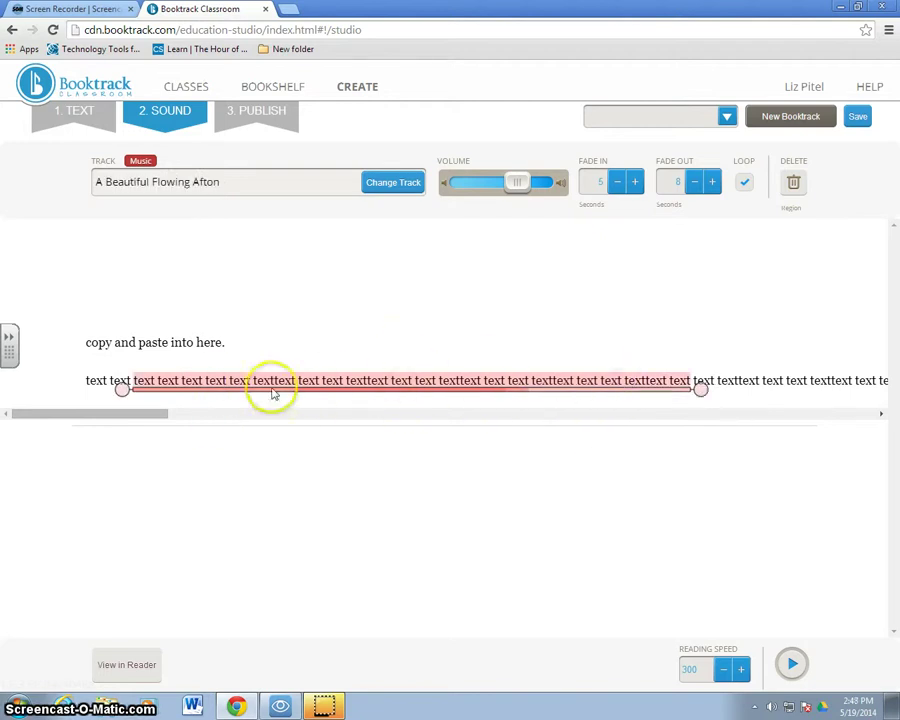
{"action": "left_click", "coordinate": [140, 383]}
{"action": "left_click", "coordinate": [472, 381]}
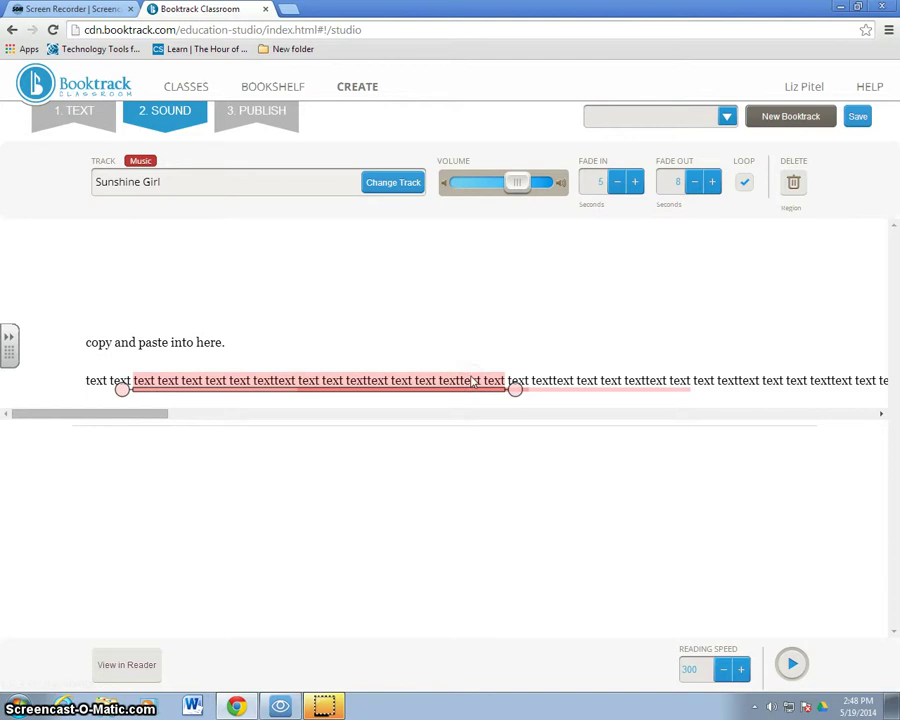
{"action": "left_click", "coordinate": [788, 184]}
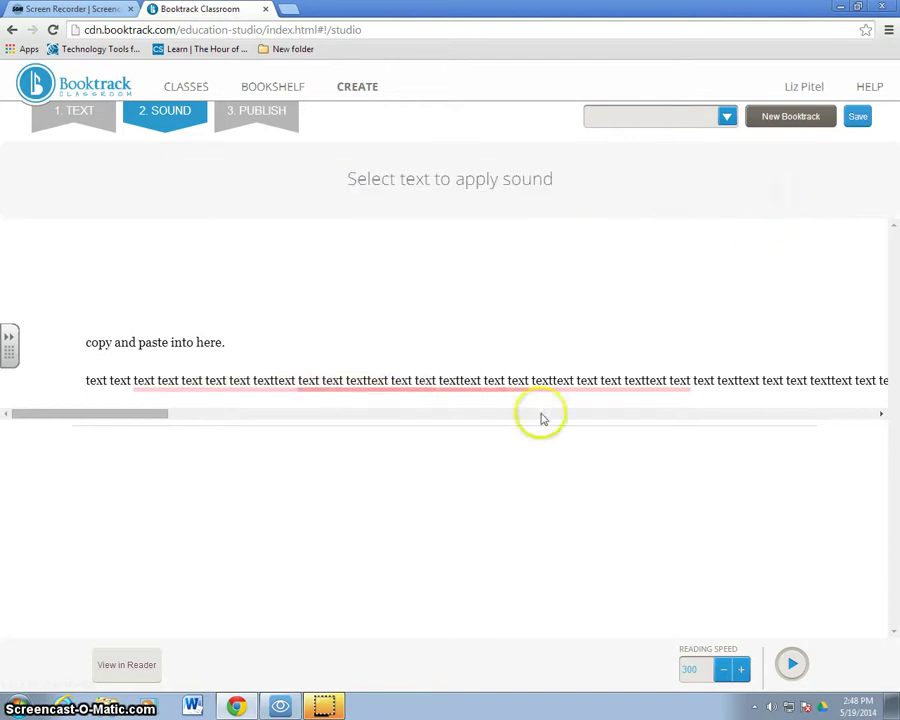
- Select the 1 Abstract Up region, raise the reading speed to 630, and briefly play back the soundtrack
{"action": "left_click", "coordinate": [435, 393]}
{"action": "left_click", "coordinate": [451, 388]}
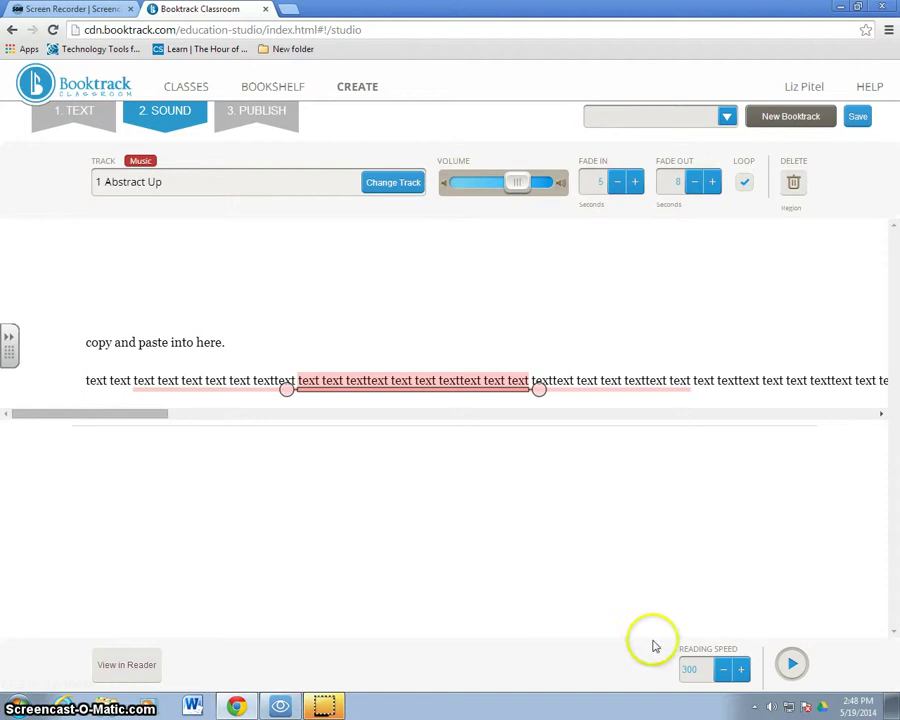
{"action": "left_click", "coordinate": [742, 669]}
{"action": "left_click", "coordinate": [742, 669]}
{"action": "left_click", "coordinate": [741, 668]}
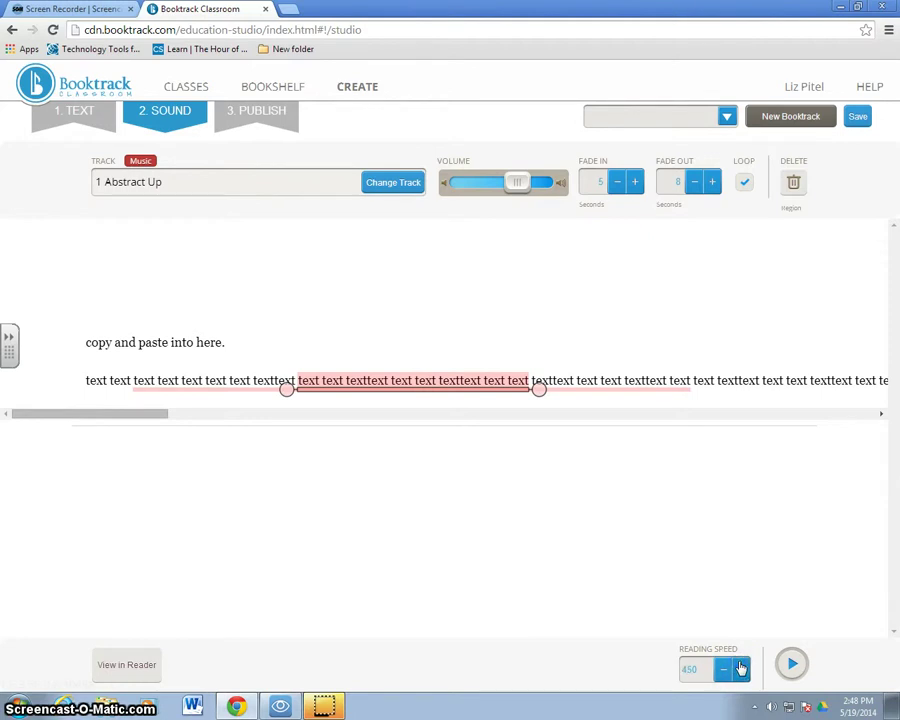
{"action": "left_click", "coordinate": [741, 668]}
{"action": "left_click", "coordinate": [792, 664]}
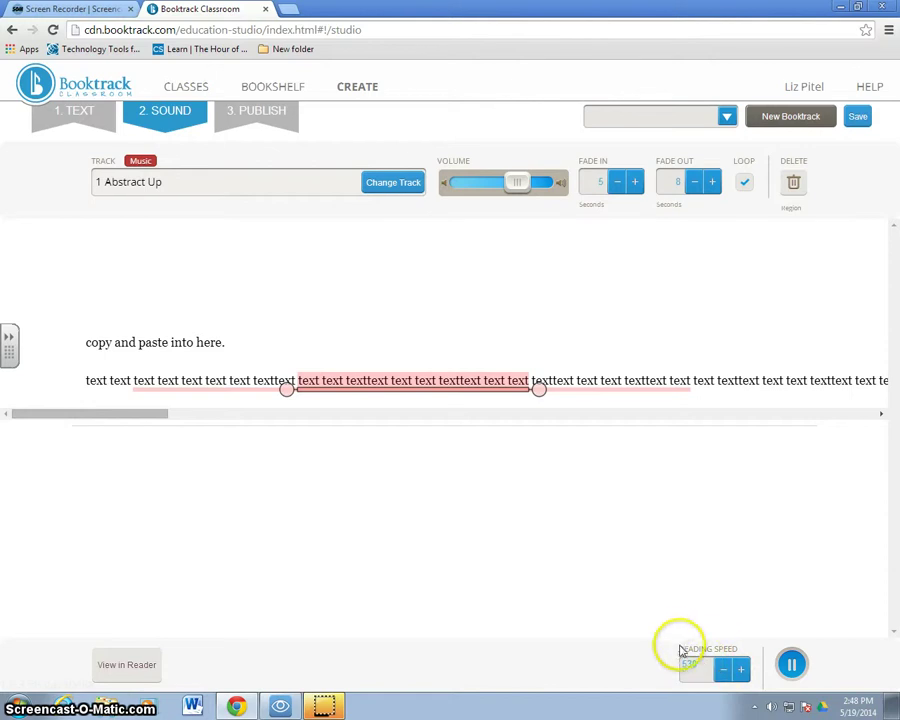
{"action": "left_click", "coordinate": [791, 665]}
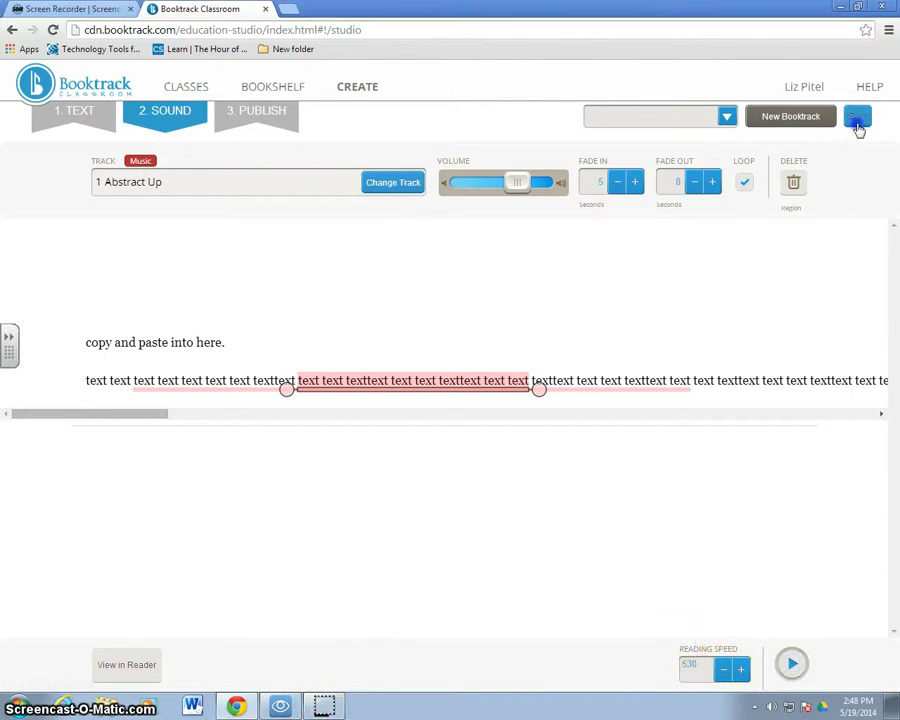
- In the publishing details, set the genre to Adventure, the type to Educational and the rating to [G] General
{"action": "left_click", "coordinate": [246, 131]}
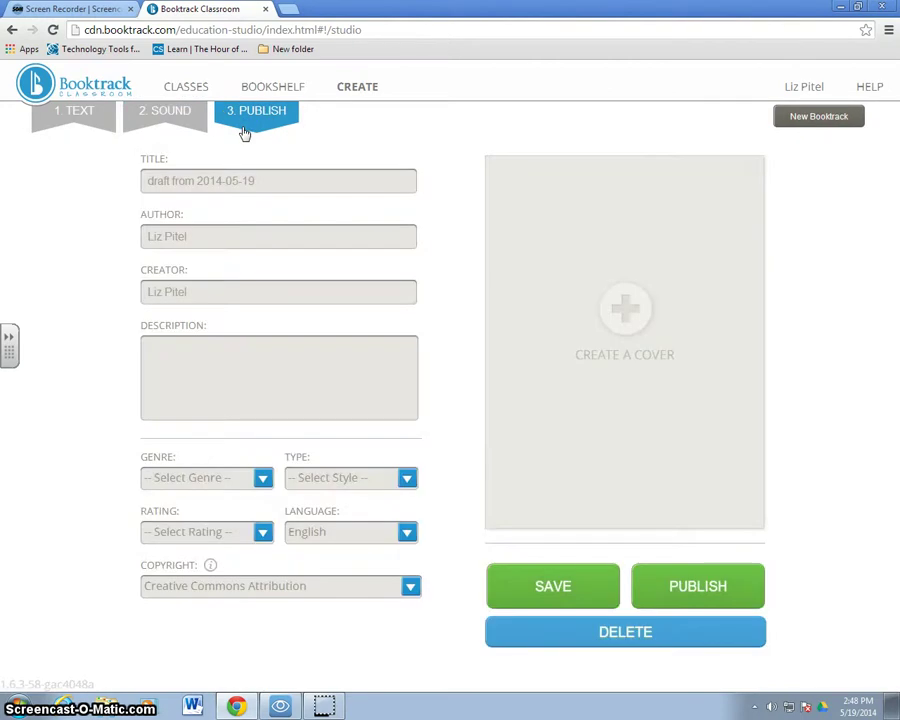
{"action": "left_click", "coordinate": [222, 177]}
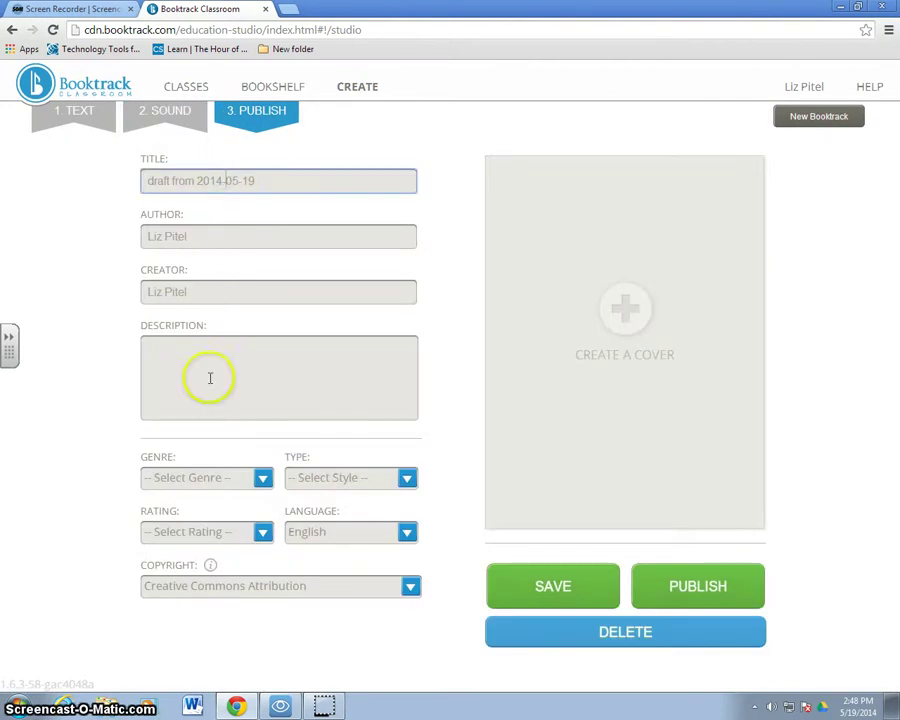
{"action": "left_click", "coordinate": [259, 477]}
{"action": "left_click", "coordinate": [217, 509]}
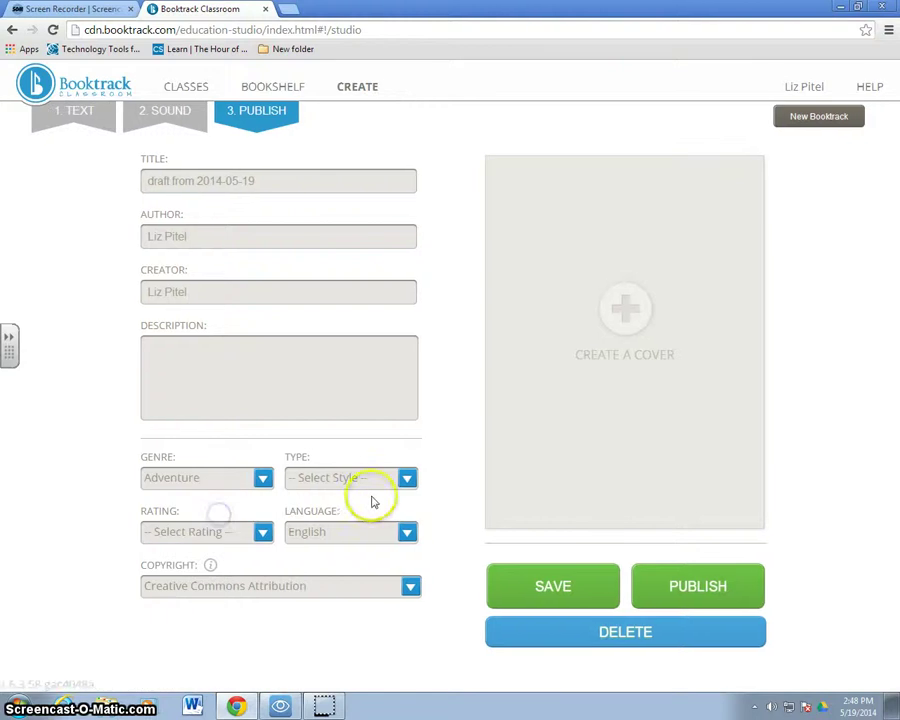
{"action": "left_click", "coordinate": [375, 484]}
{"action": "left_click", "coordinate": [310, 531]}
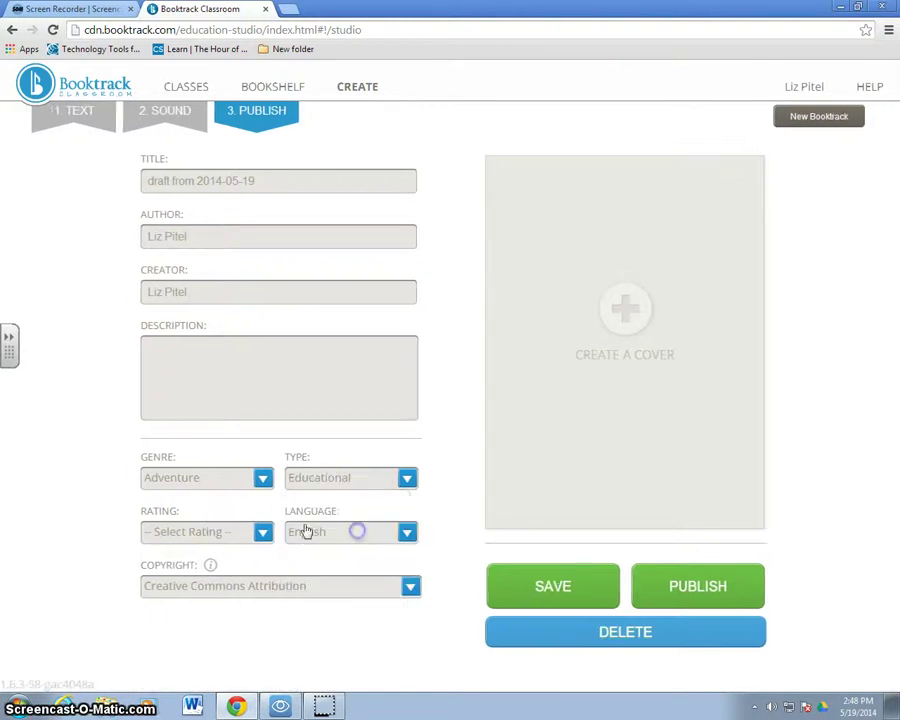
{"action": "left_click", "coordinate": [228, 537]}
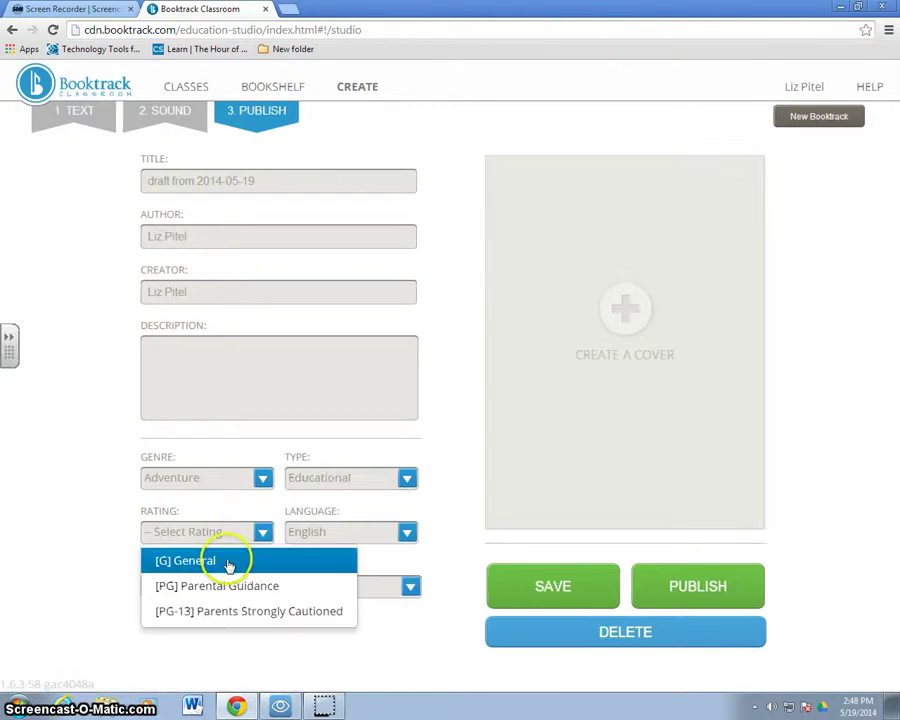
{"action": "left_click", "coordinate": [229, 562]}
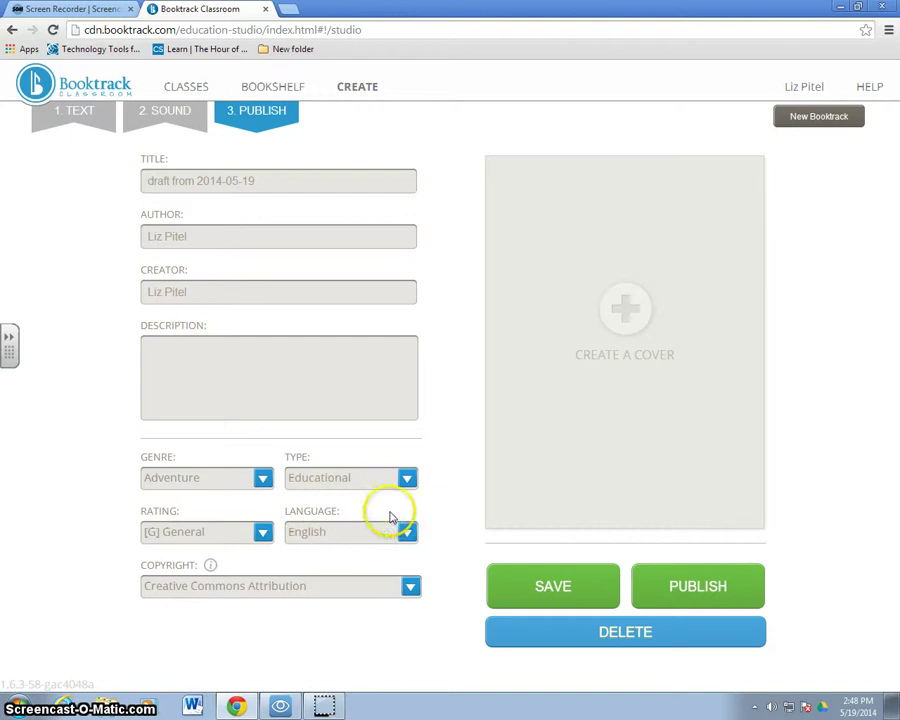
- Start creating the booktrack cover and choose the pink, multicoloured abstract pattern from the image gallery
{"action": "left_click", "coordinate": [634, 318]}
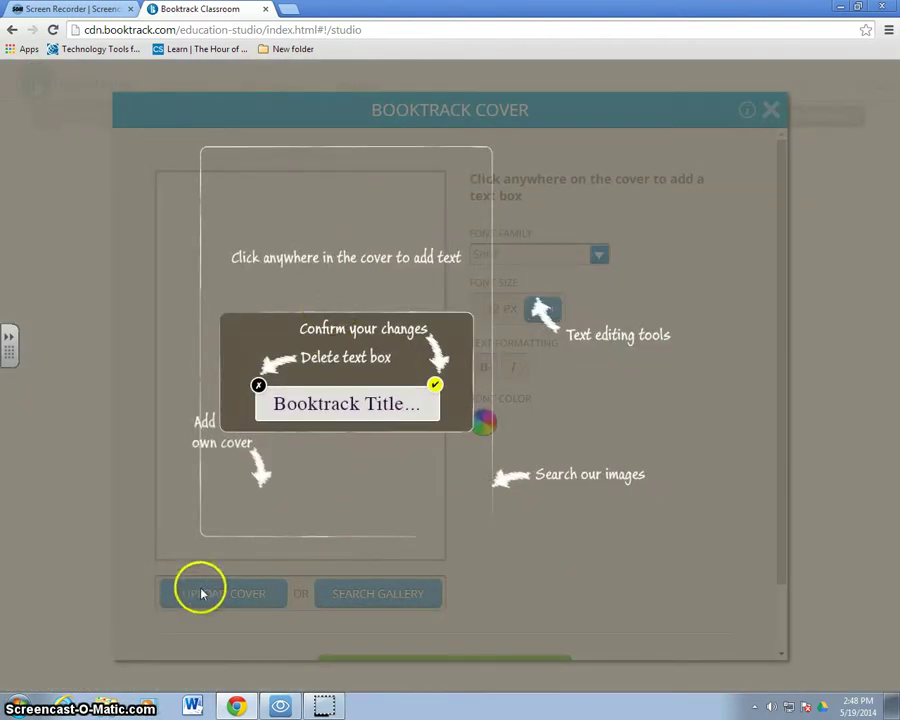
{"action": "left_click", "coordinate": [347, 607]}
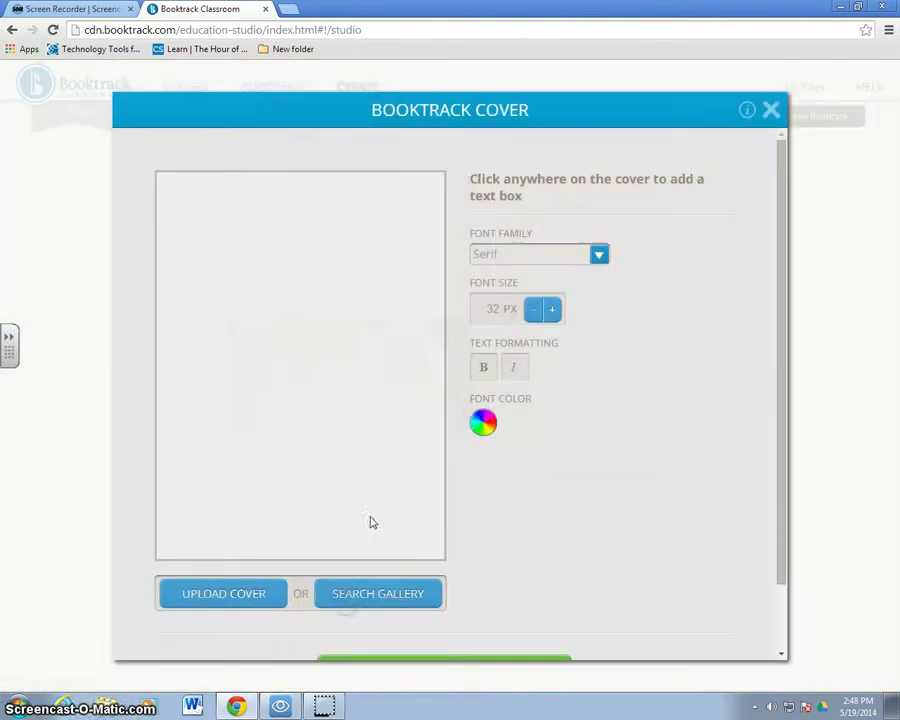
{"action": "left_click", "coordinate": [376, 593]}
{"action": "left_click", "coordinate": [492, 301]}
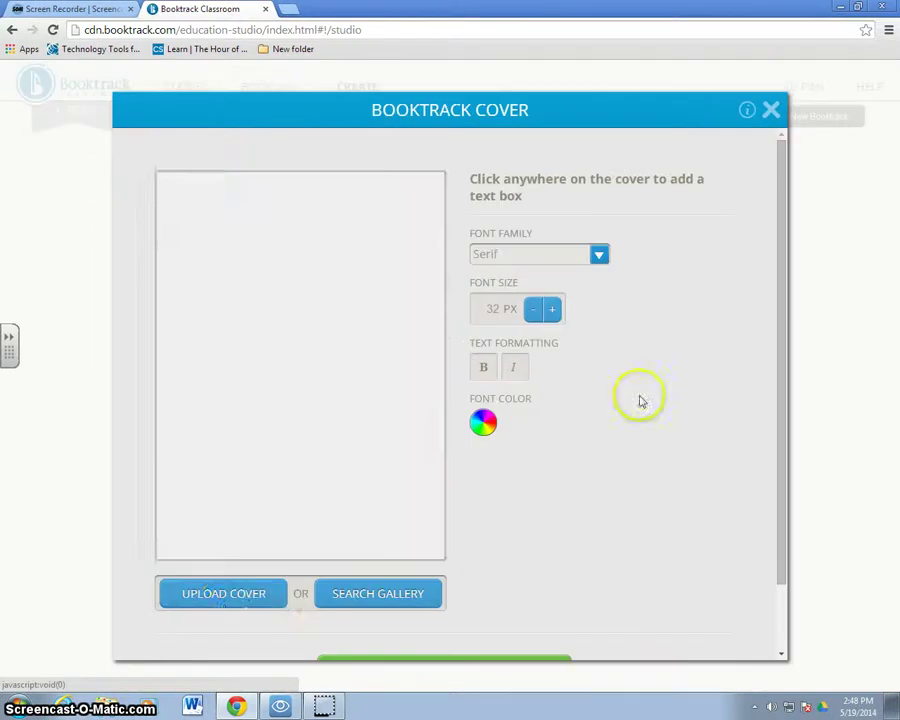
- Try to upload the picture "books" from the Pictures library as the cover
{"action": "left_click", "coordinate": [255, 595]}
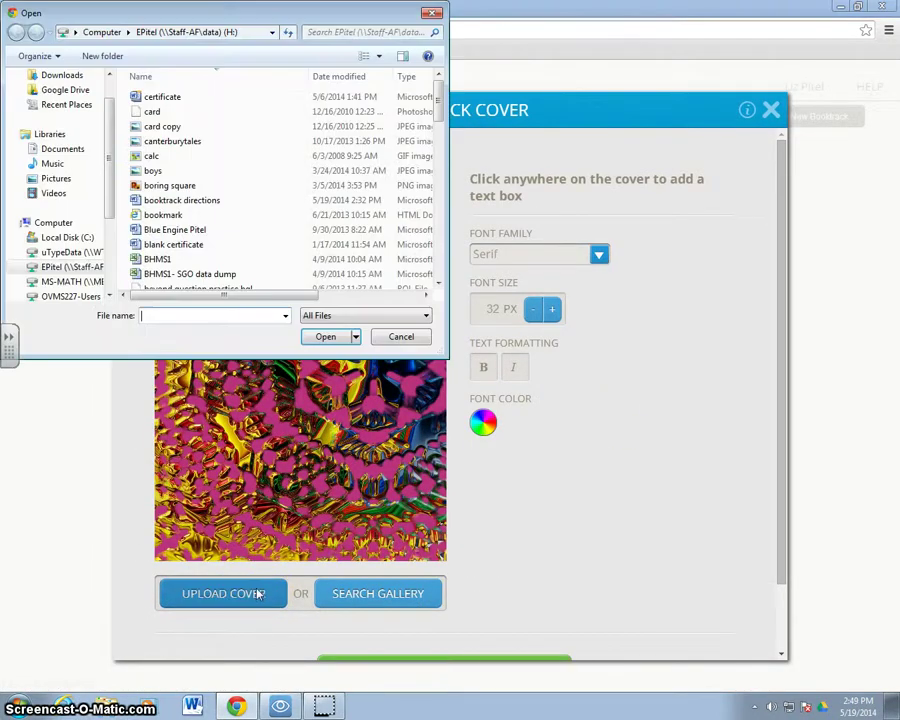
{"action": "left_click", "coordinate": [57, 179]}
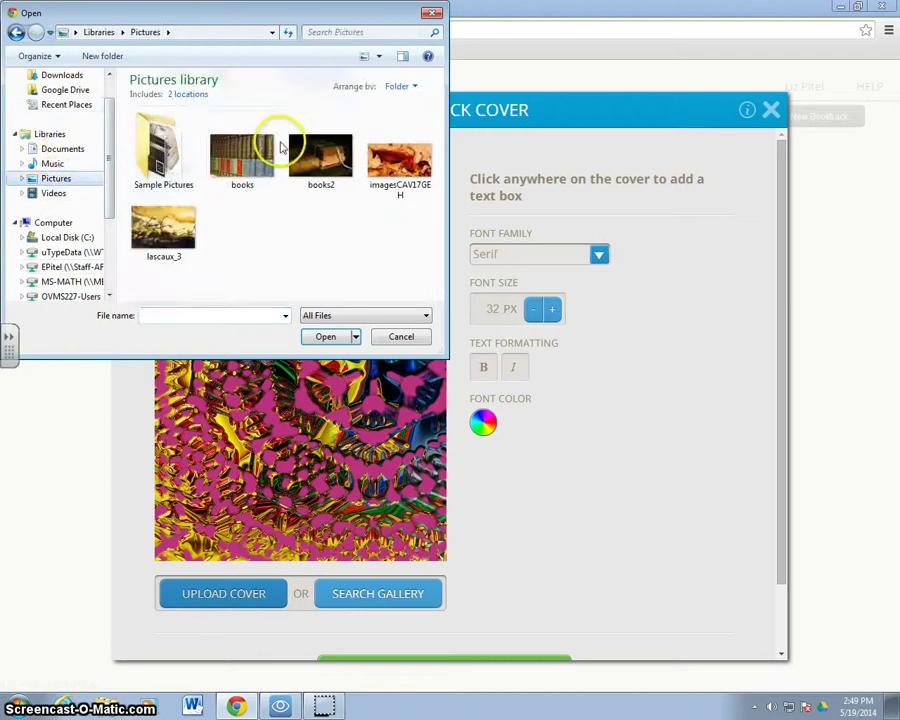
{"action": "double_click", "coordinate": [268, 148]}
{"action": "left_click", "coordinate": [440, 327]}
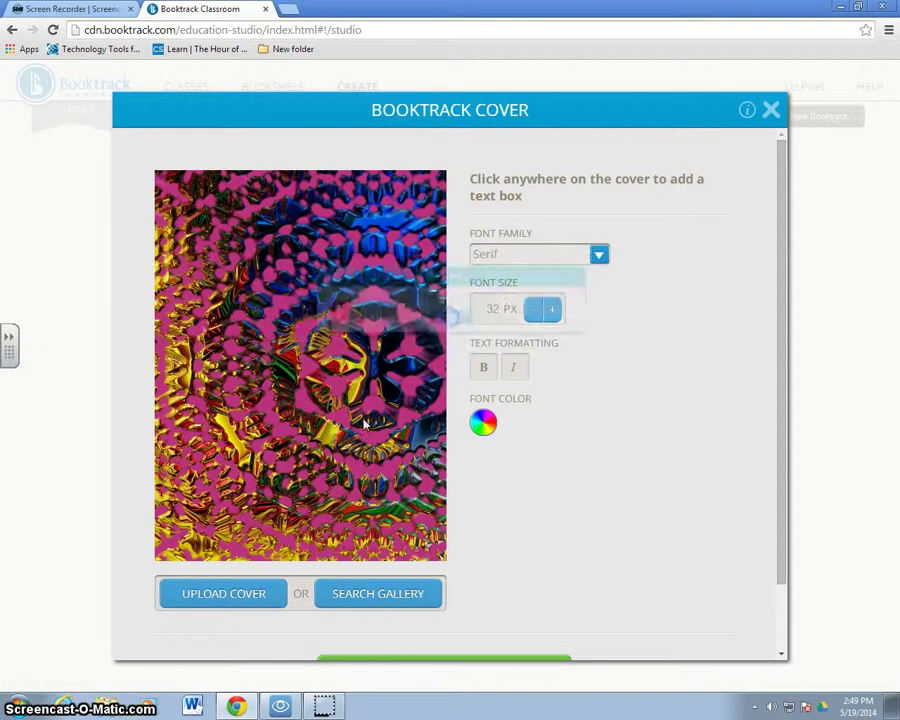
- Upload the orange-red flower picture from the Sample Pictures folder as the cover image
{"action": "left_click", "coordinate": [236, 591]}
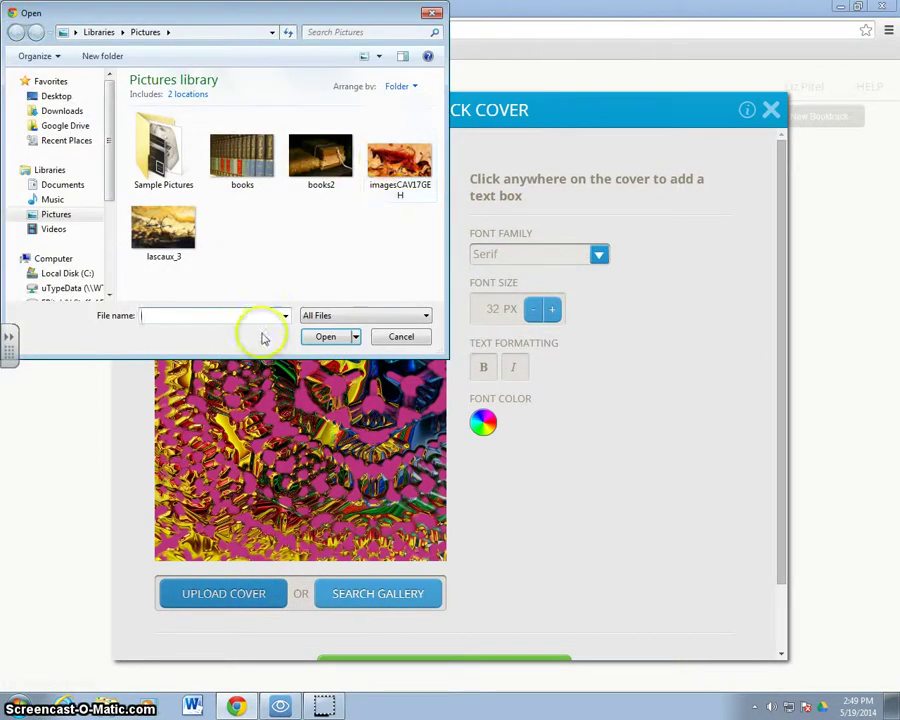
{"action": "left_click", "coordinate": [345, 315]}
{"action": "left_click", "coordinate": [348, 313]}
{"action": "double_click", "coordinate": [160, 160]}
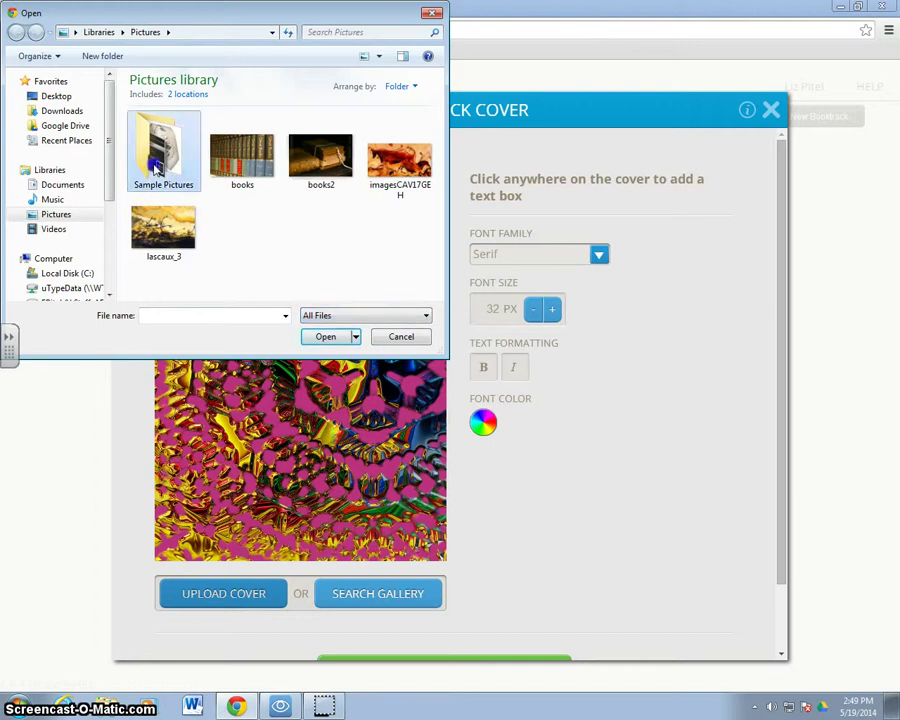
{"action": "double_click", "coordinate": [165, 140]}
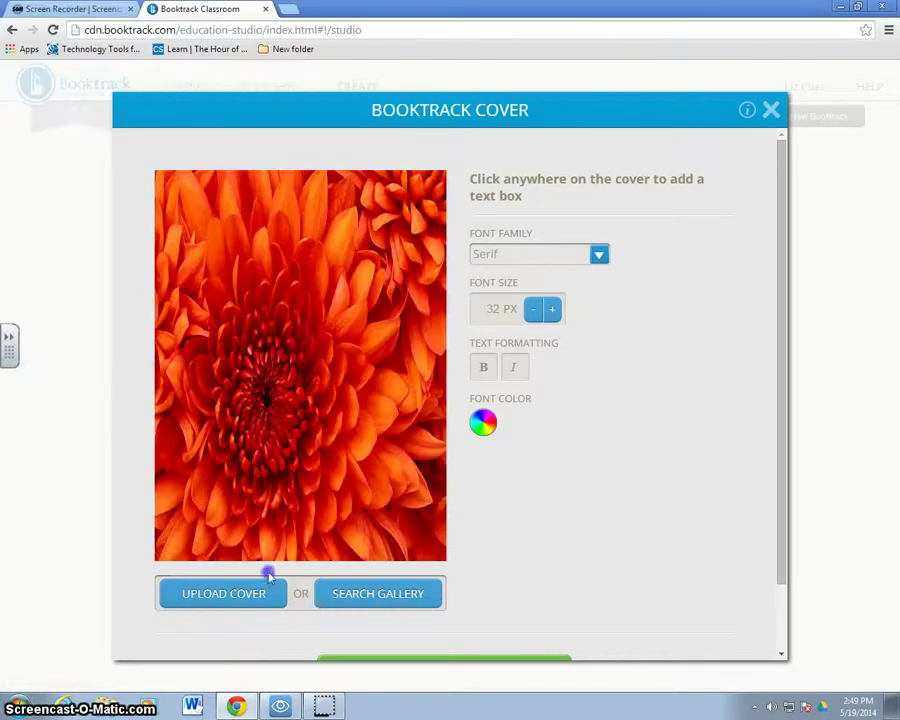
- Add a text box with the default "New Text" near the middle of the flower cover and finalize the cover
{"action": "left_click", "coordinate": [380, 380]}
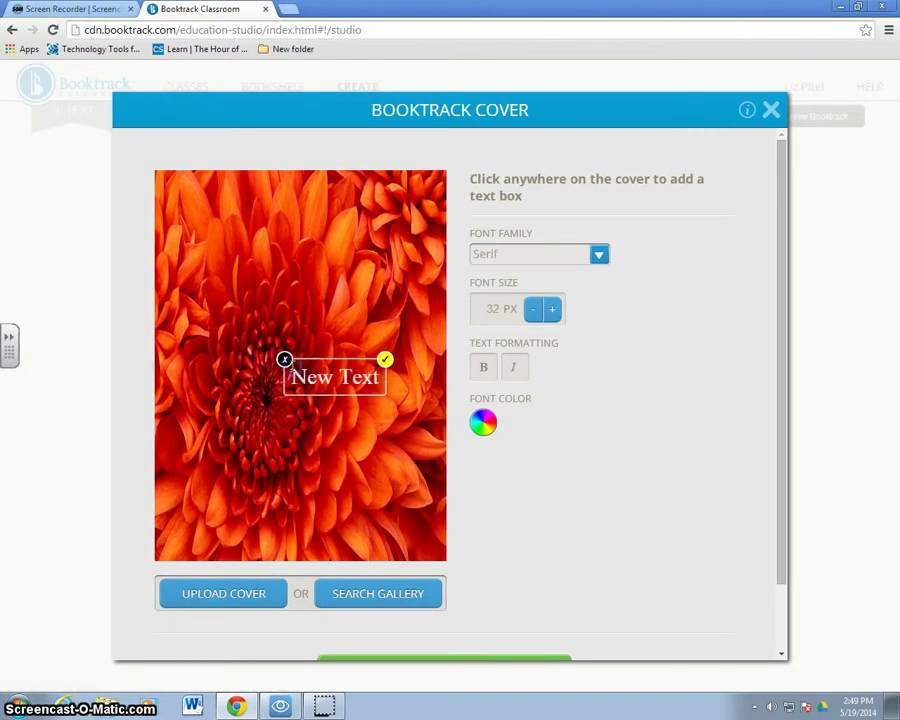
{"action": "scroll", "coordinate": [443, 514], "scroll_direction": "down", "scroll_amount": 1}
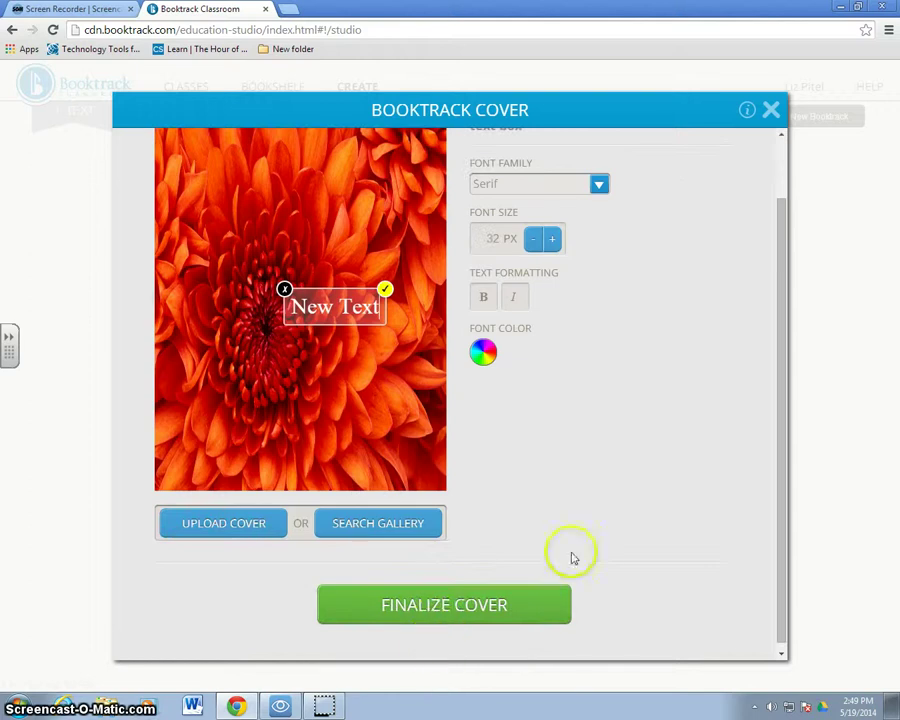
{"action": "left_click", "coordinate": [438, 628]}
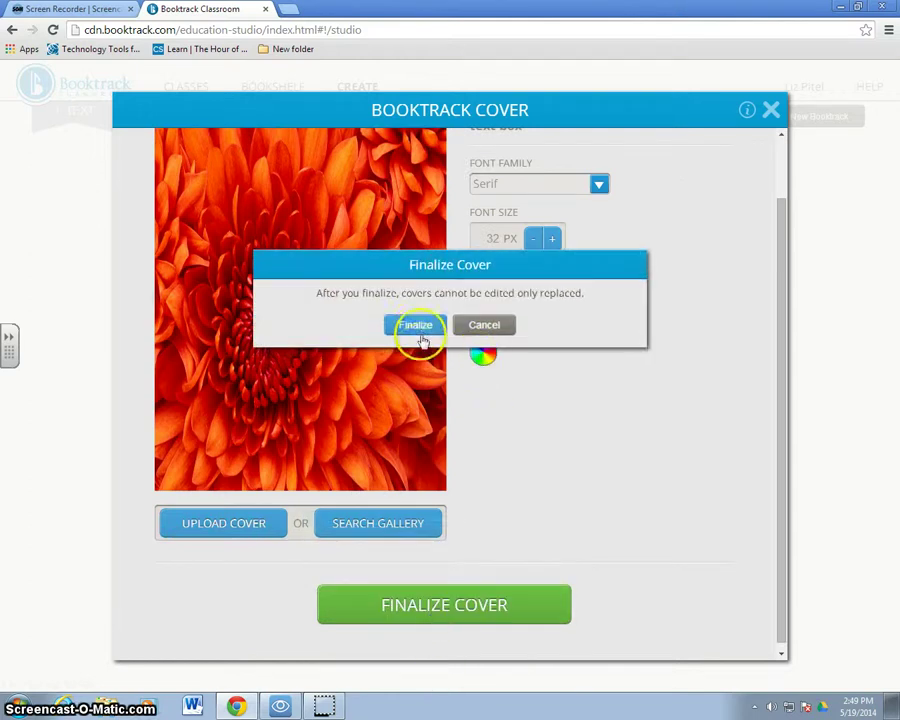
{"action": "left_click", "coordinate": [418, 327]}
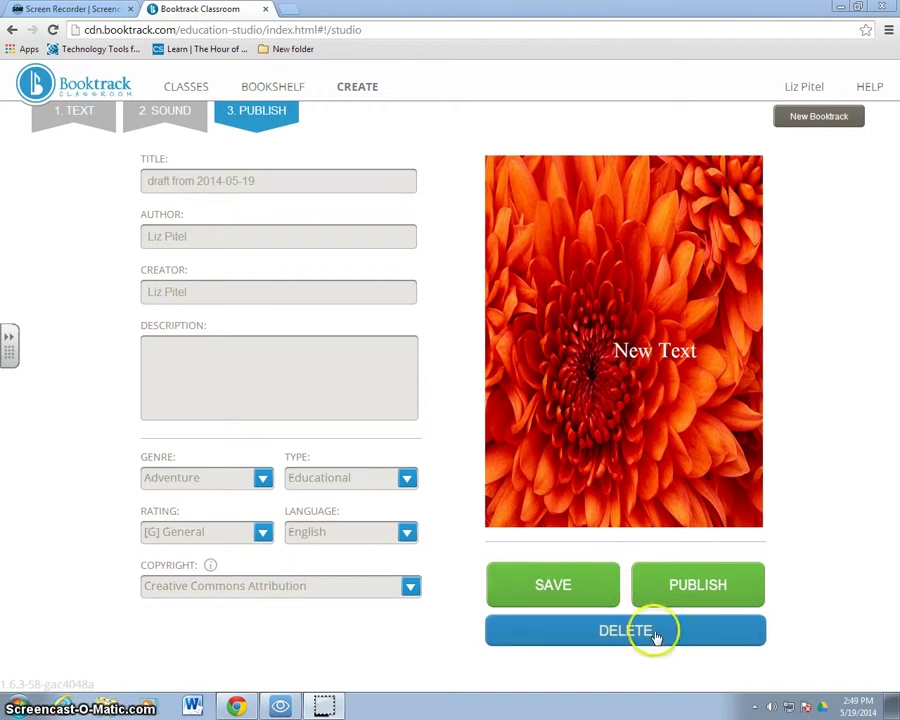
- Publish the booktrack to the Period 1 class library and proceed to the bookshelf
{"action": "left_click", "coordinate": [698, 584]}
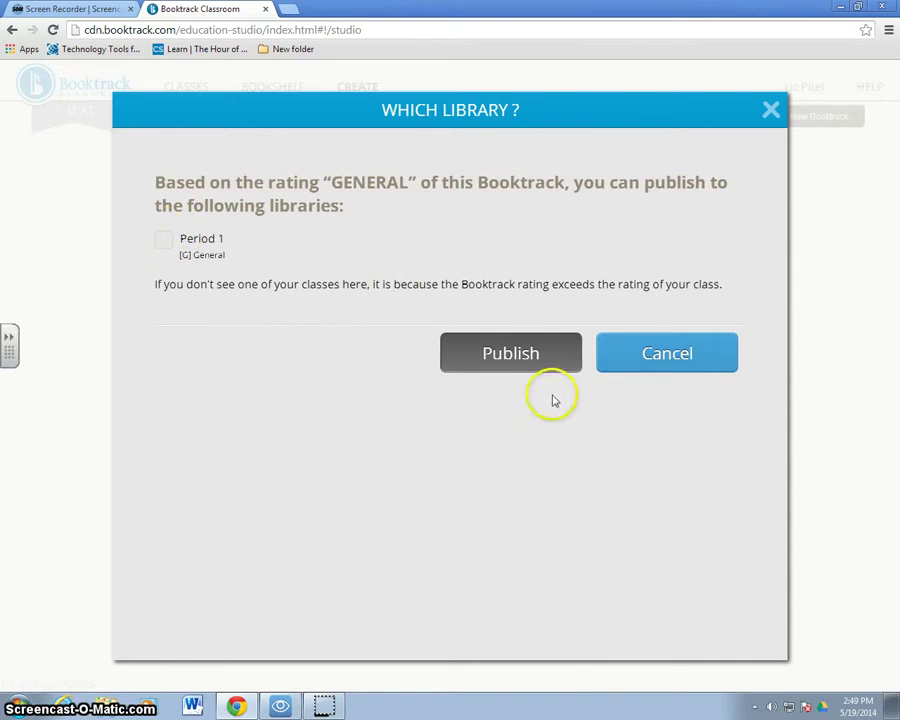
{"action": "left_click", "coordinate": [161, 246]}
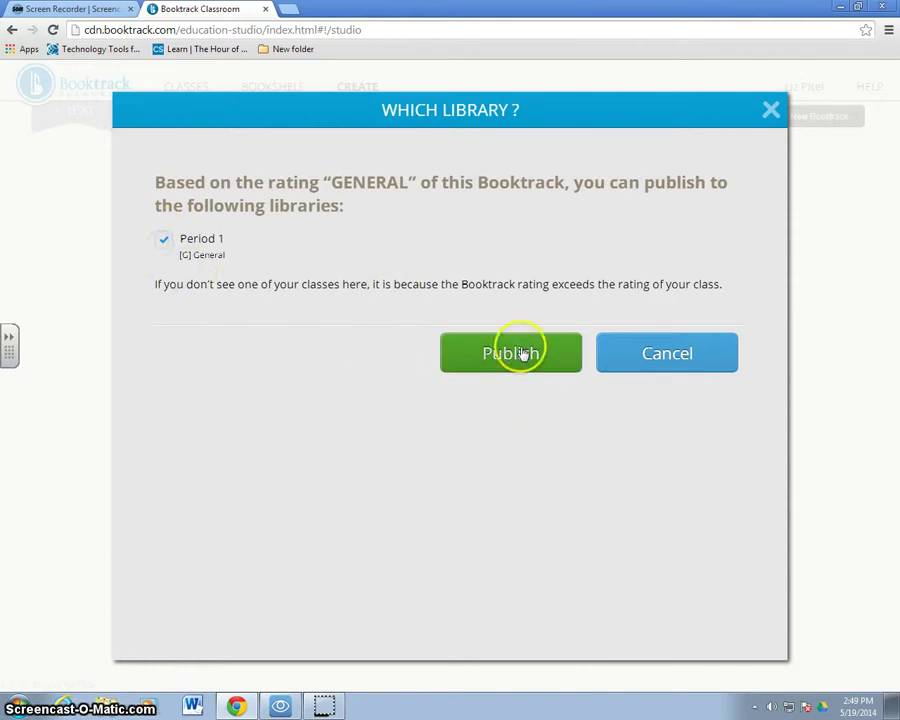
{"action": "left_click", "coordinate": [522, 354]}
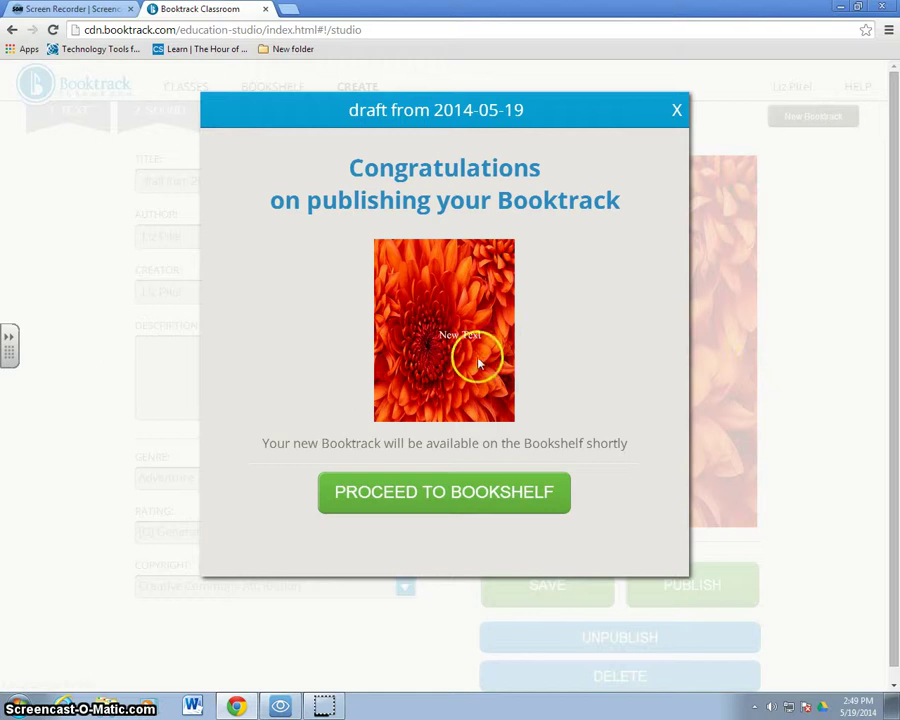
{"action": "left_click", "coordinate": [446, 496]}
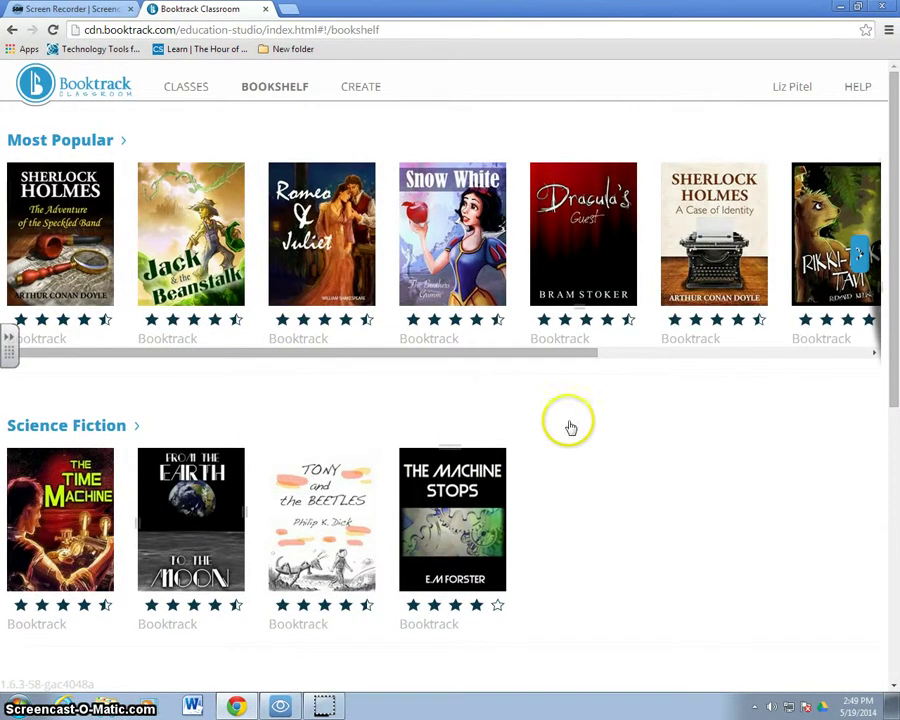
- Open the Period 1 class and display its own bookshelf
{"action": "left_click", "coordinate": [194, 94]}
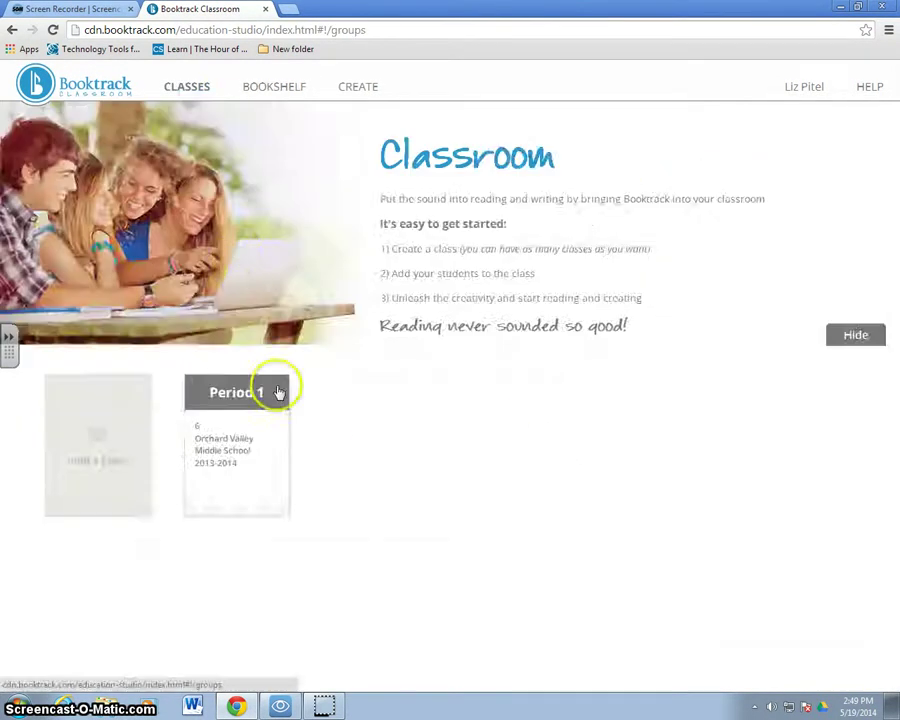
{"action": "left_click", "coordinate": [274, 385]}
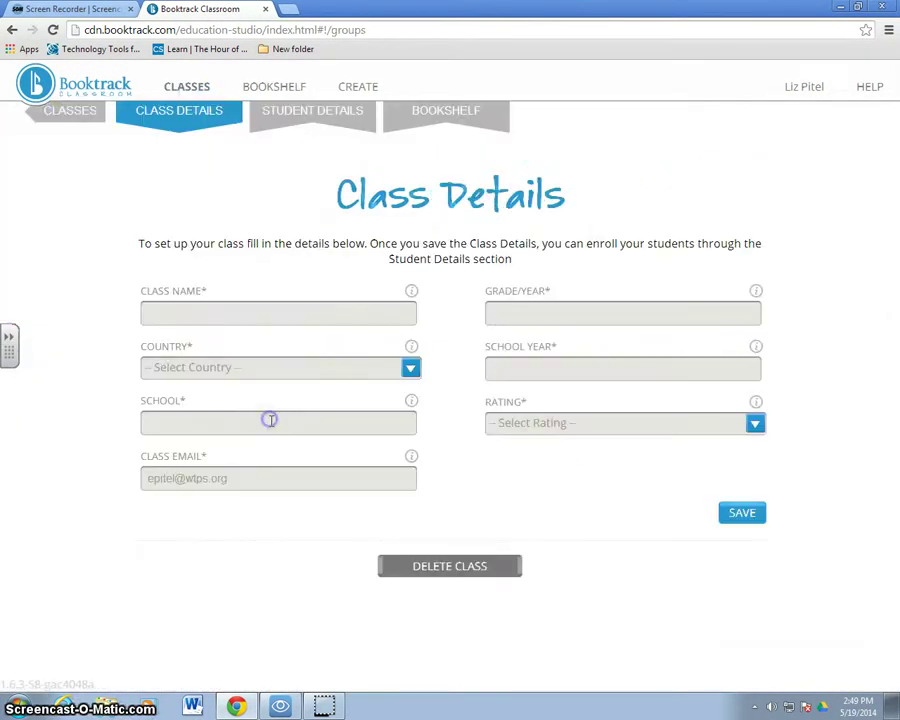
{"action": "left_click", "coordinate": [419, 118]}
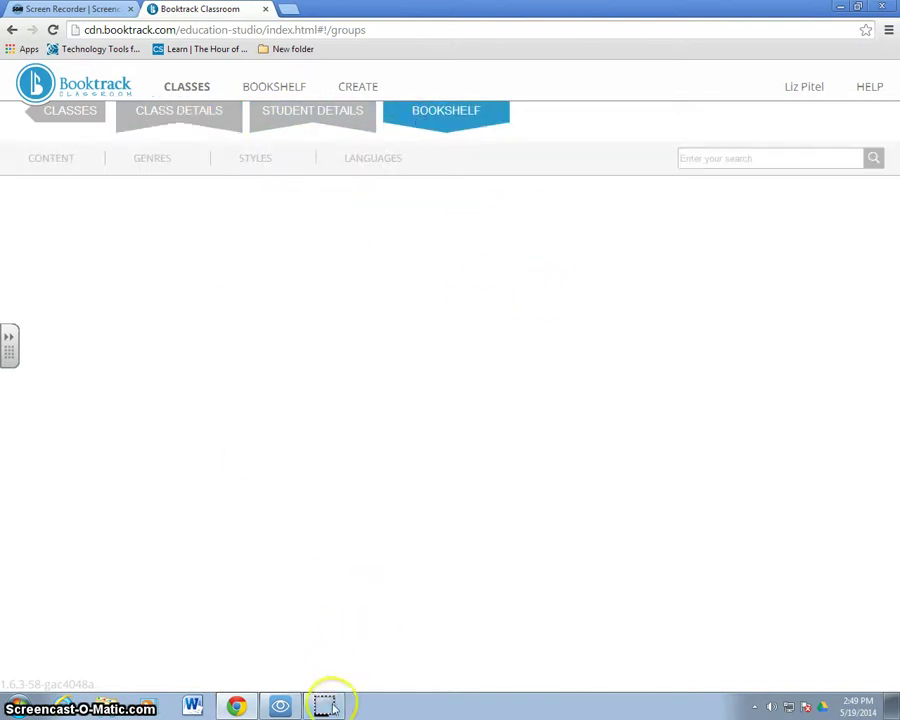